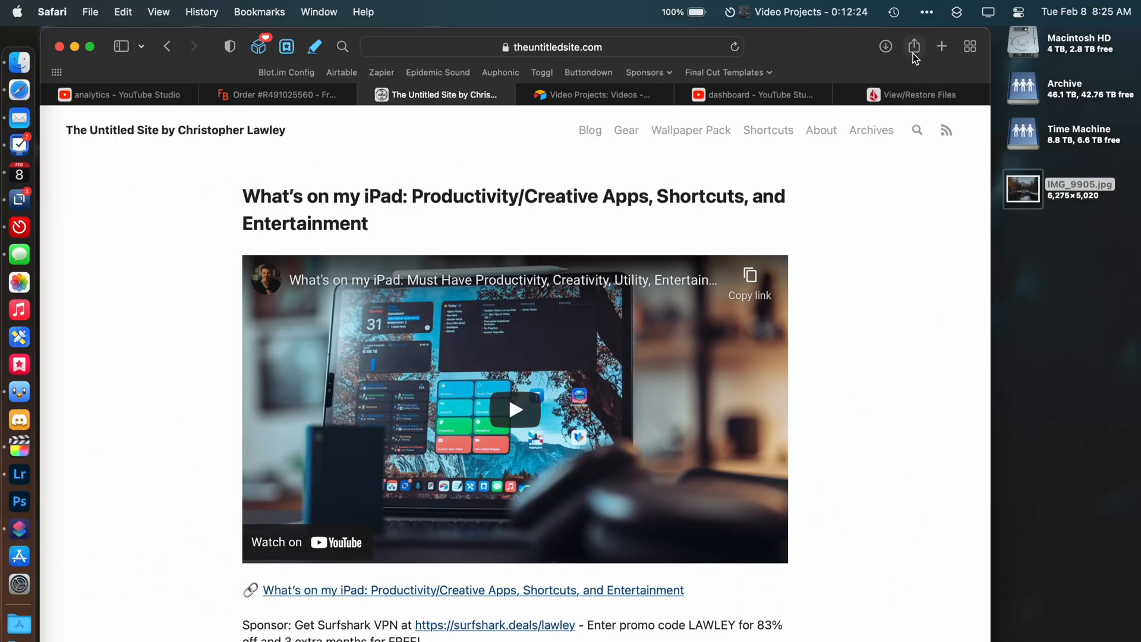
Run the CaptureCut shortcut on the iPad apps blog post from Safari's share menu
click(913, 48)
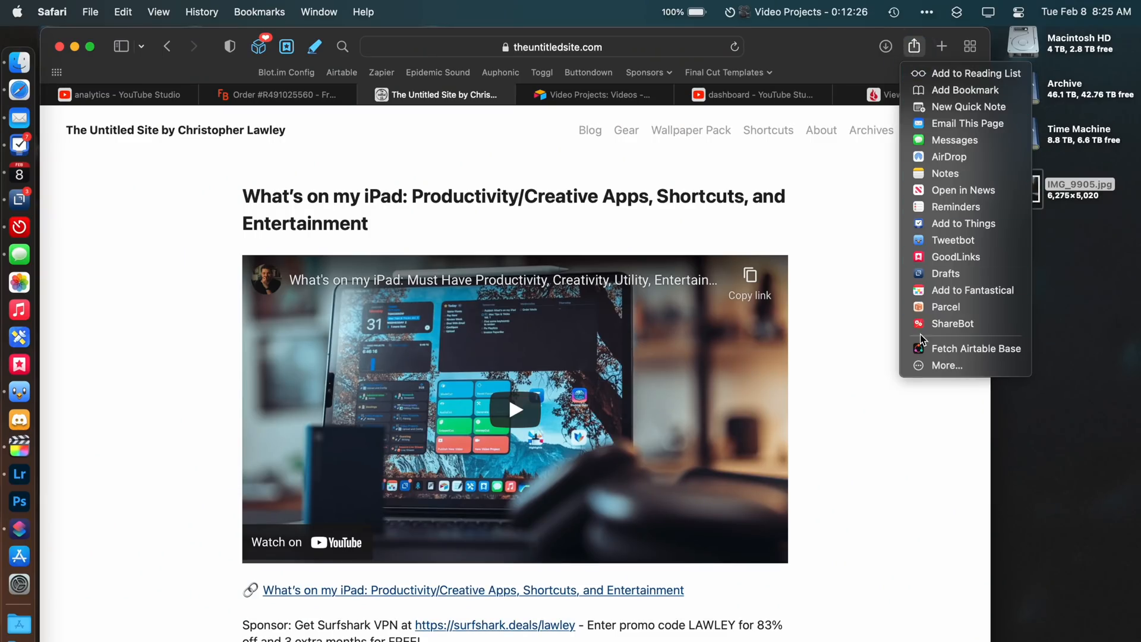
click(948, 325)
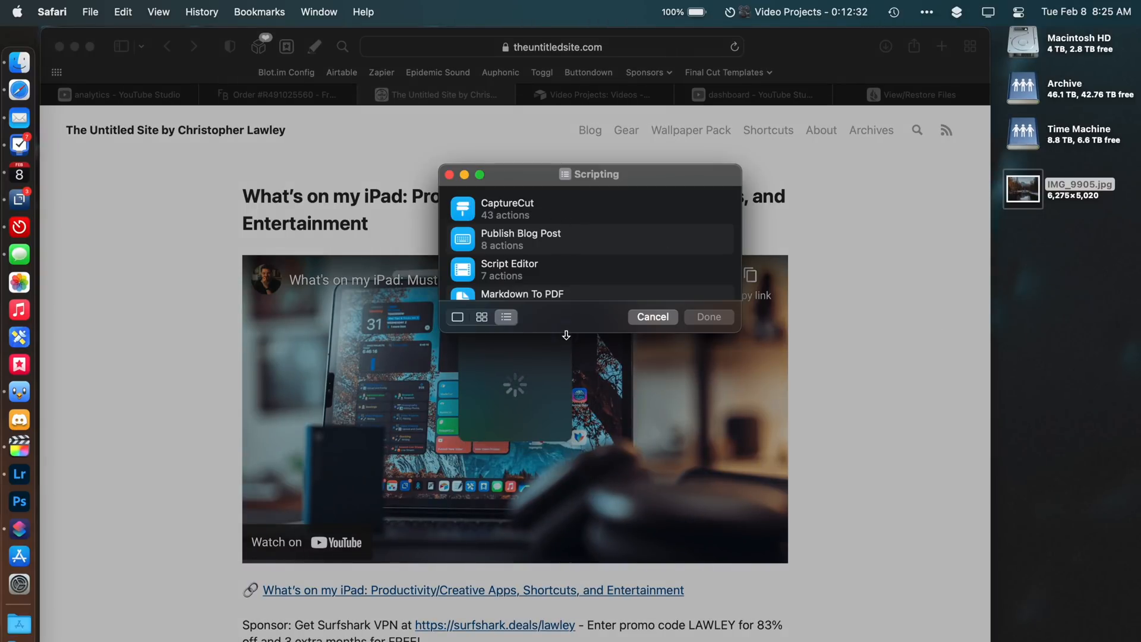
drag(566, 335, 567, 425)
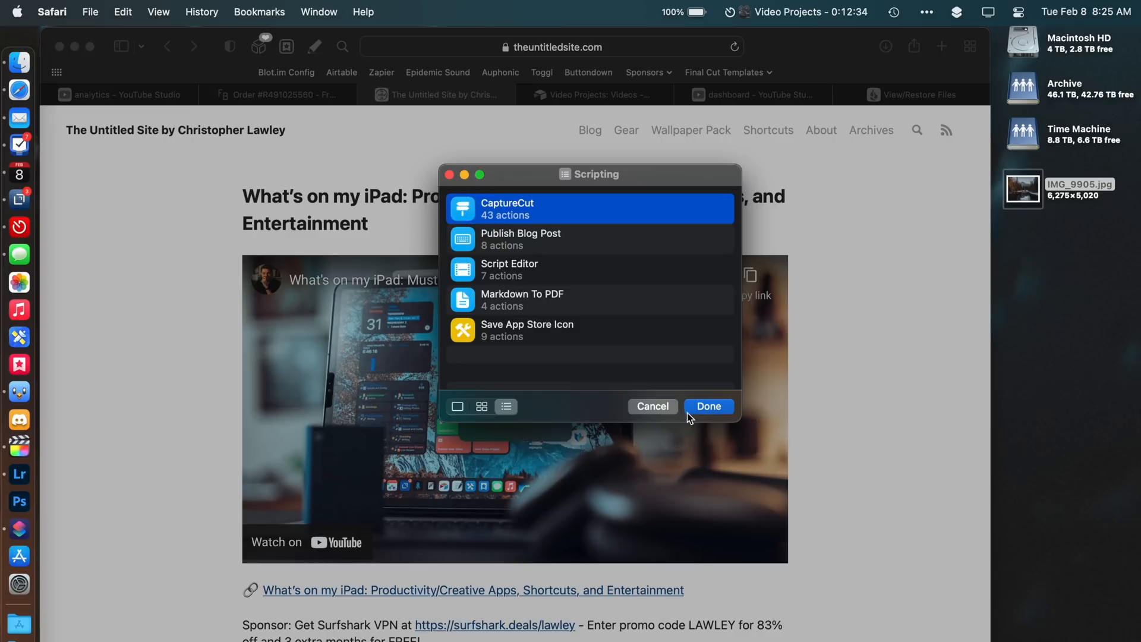
click(707, 409)
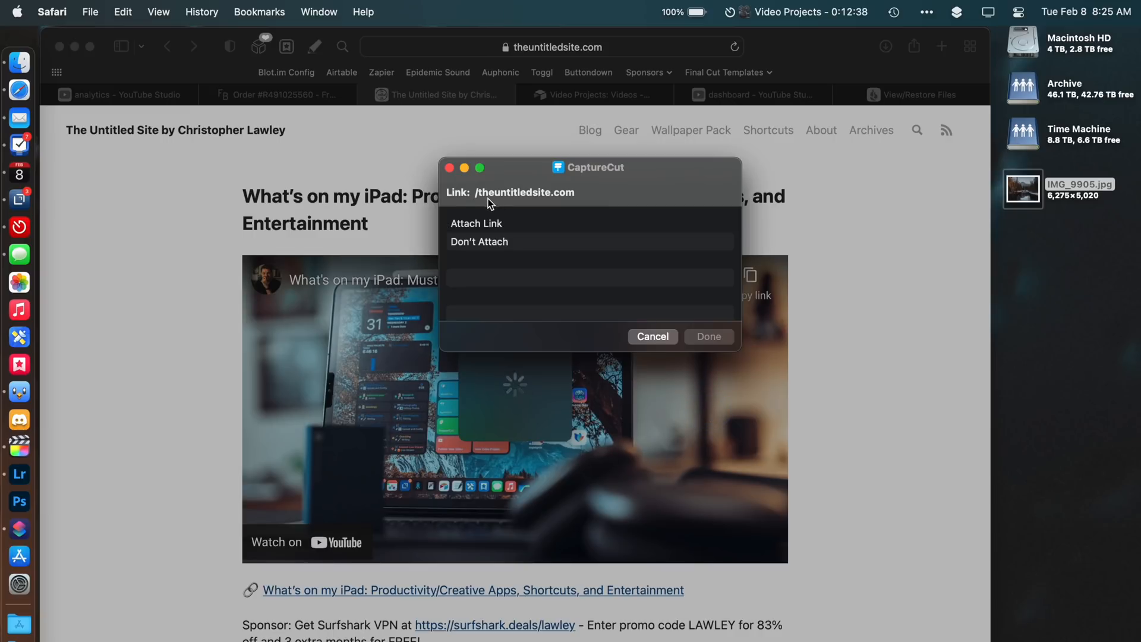
Send it to Things as a new 'Check this out' to-do with the page link attached
click(708, 336)
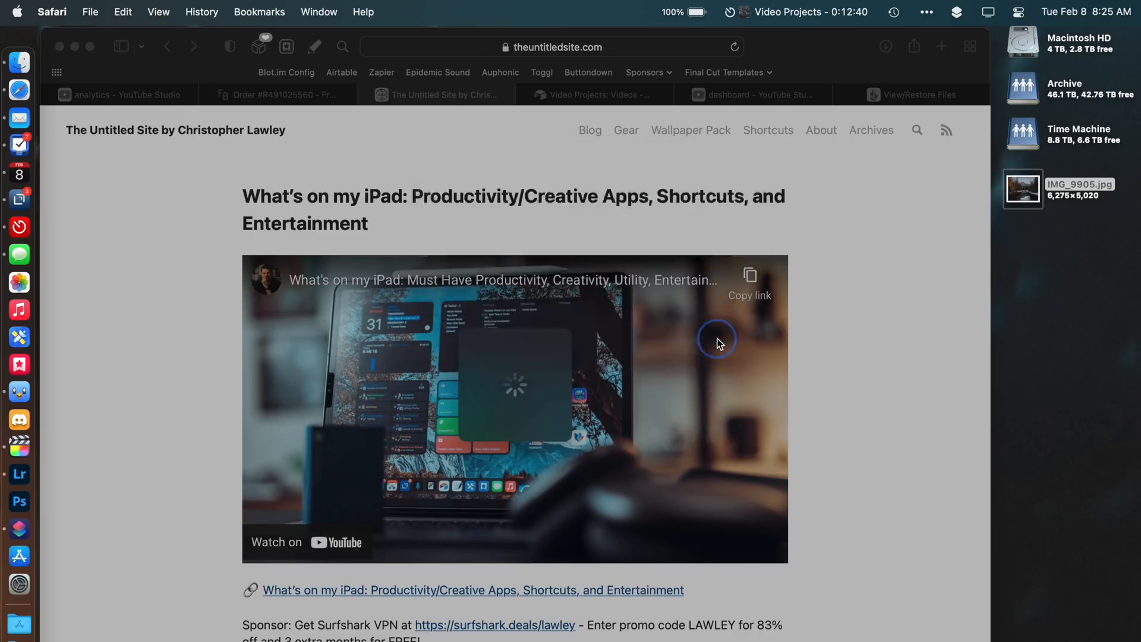
click(719, 317)
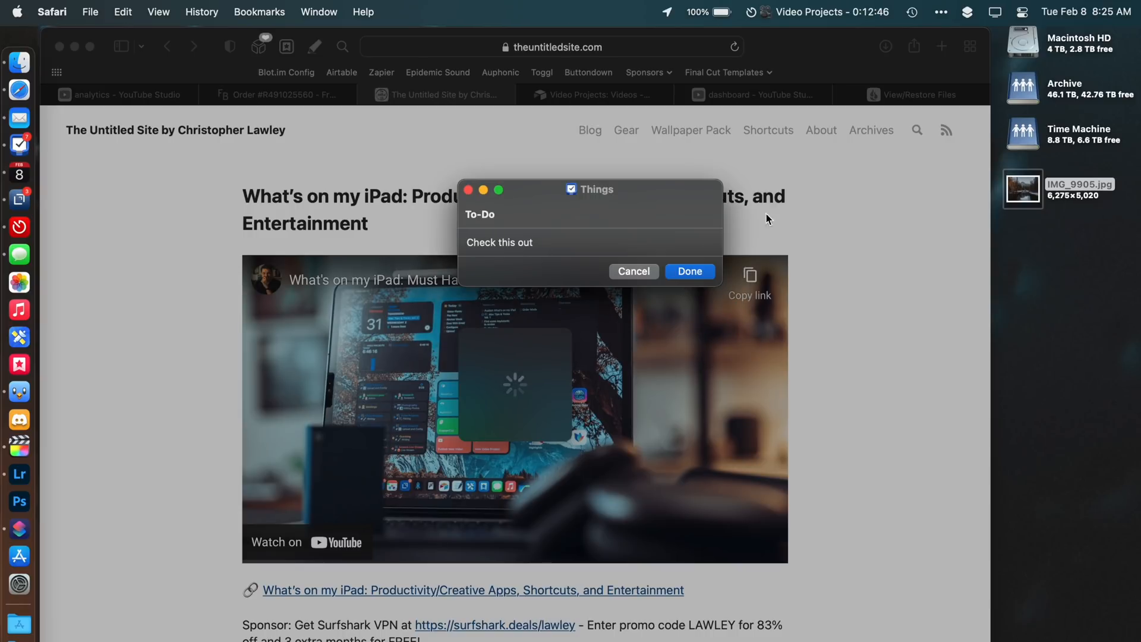
click(694, 270)
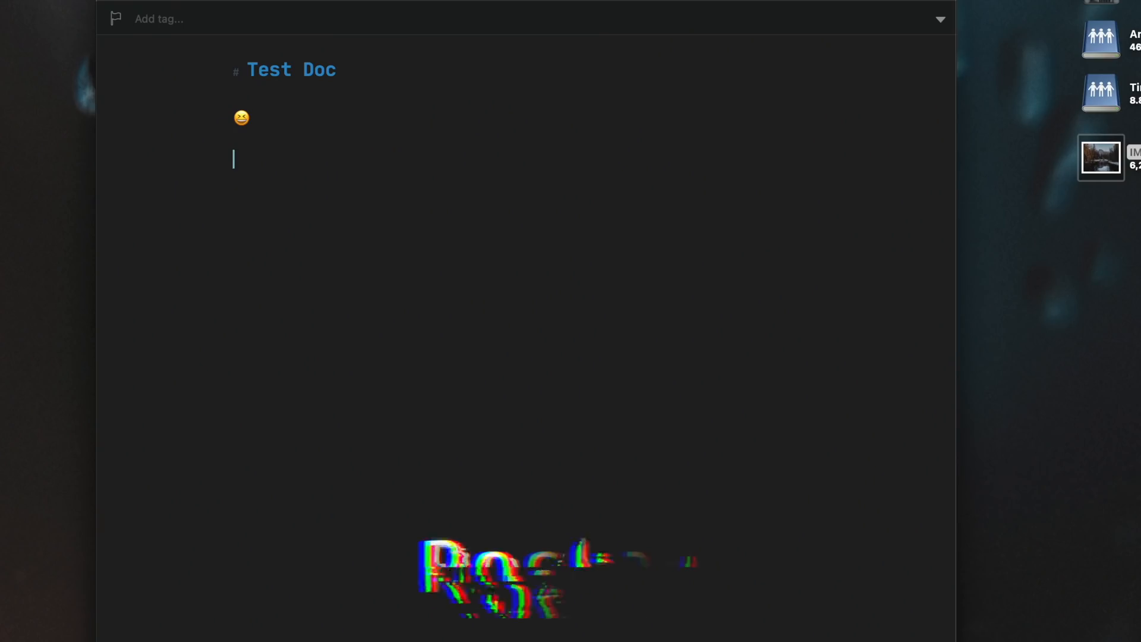
text(s)
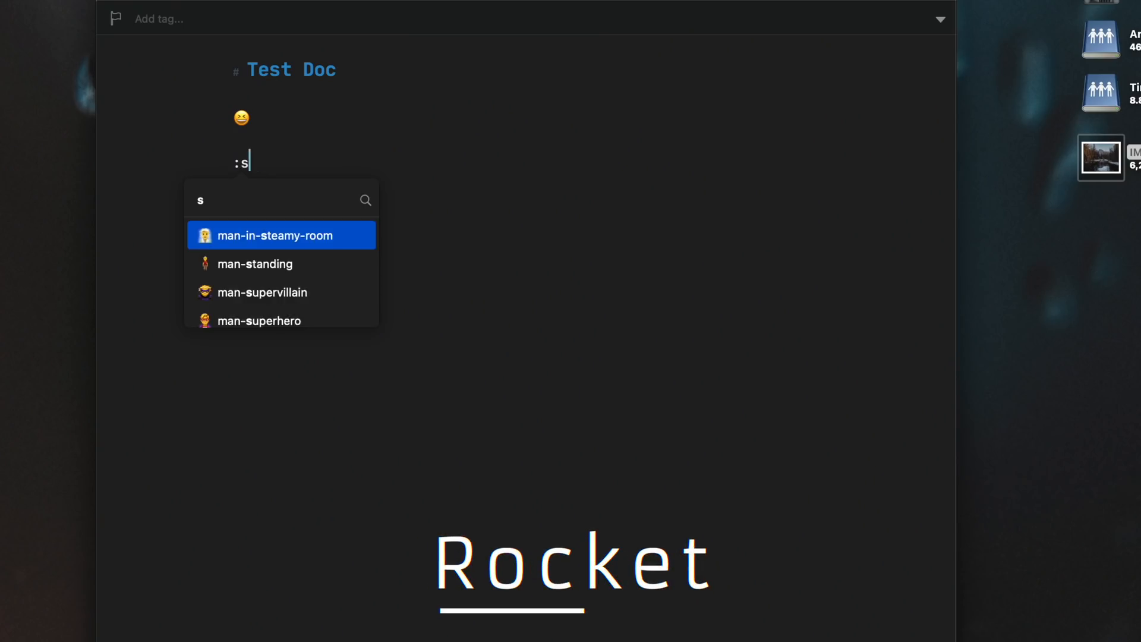
text(mi)
Insert the slightly smiling face emoji from the Rocket picker suggestions
key(Down)
key(Down)
key(Down)
key(Down)
key(Down)
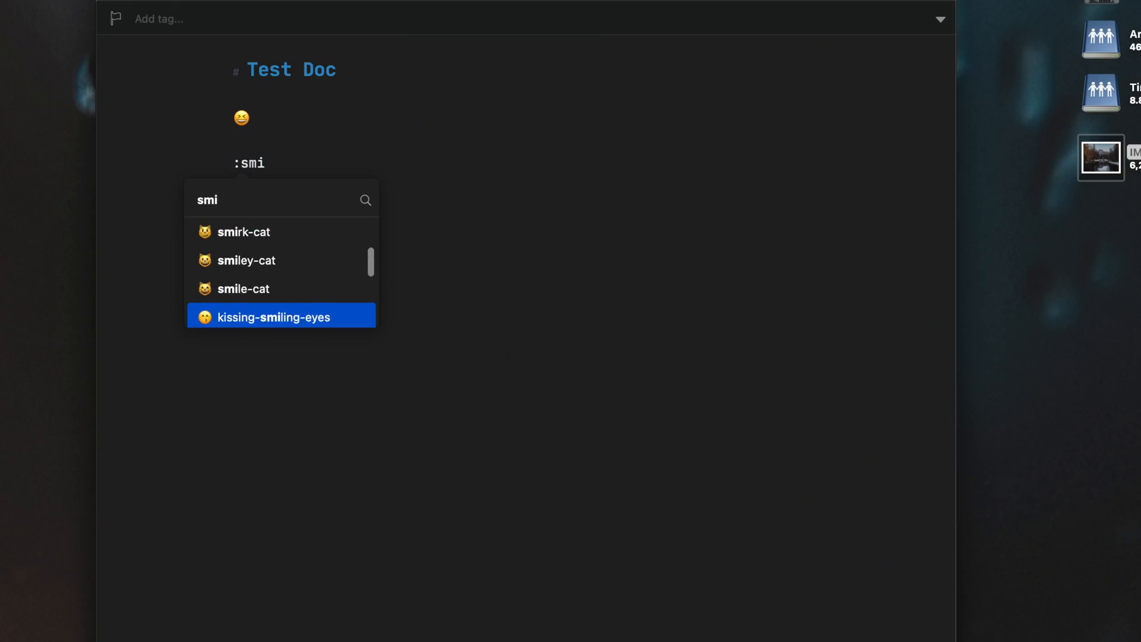
key(Down)
key(Down)
key(Down)
key(Down)
key(Down)
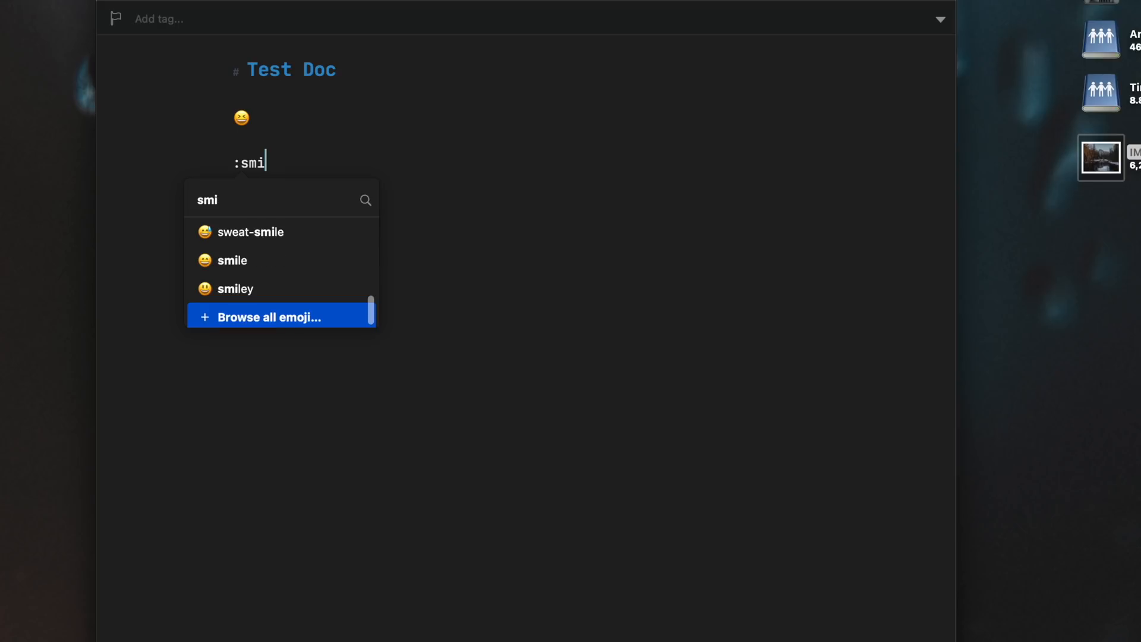
key(Up)
key(Up)
key(Up)
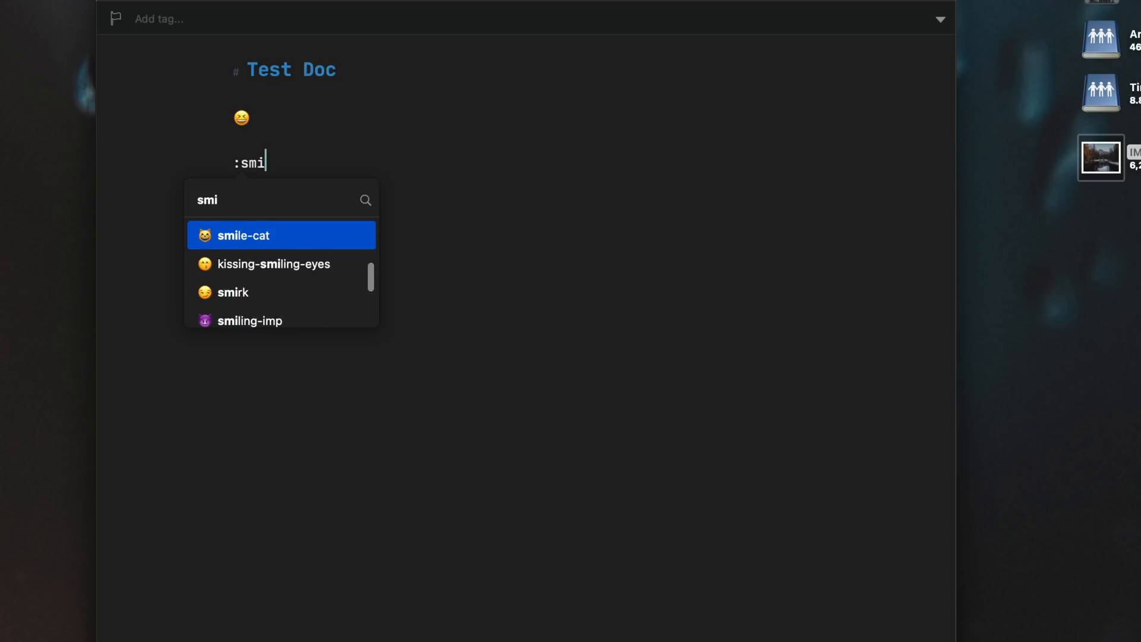
key(Up)
key(Up)
key(Up)
key(Return)
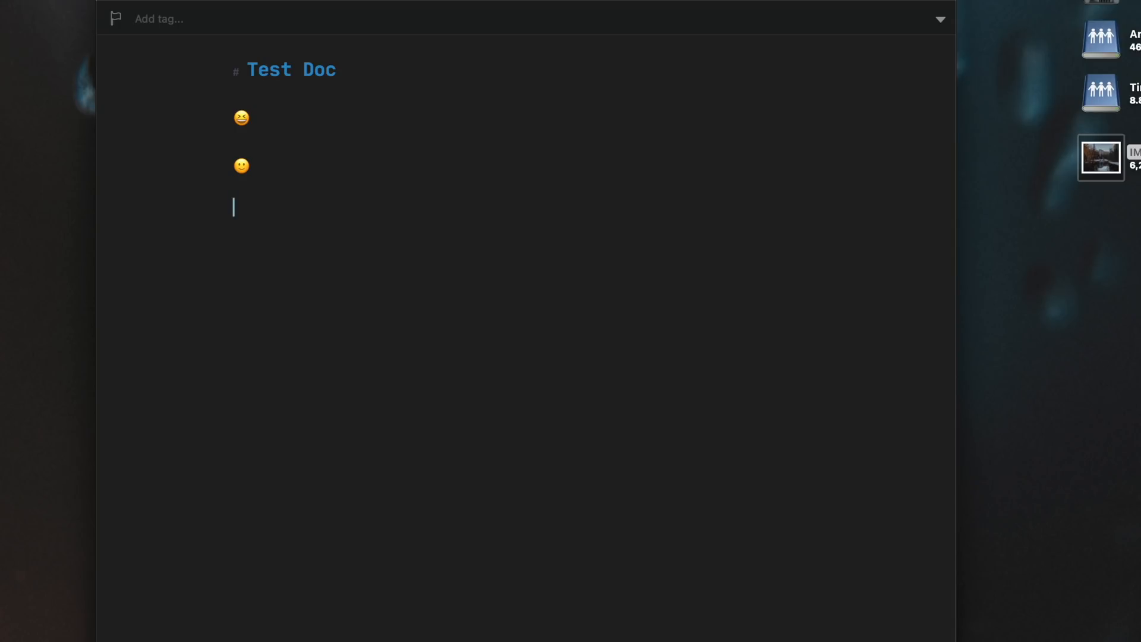
text(car)
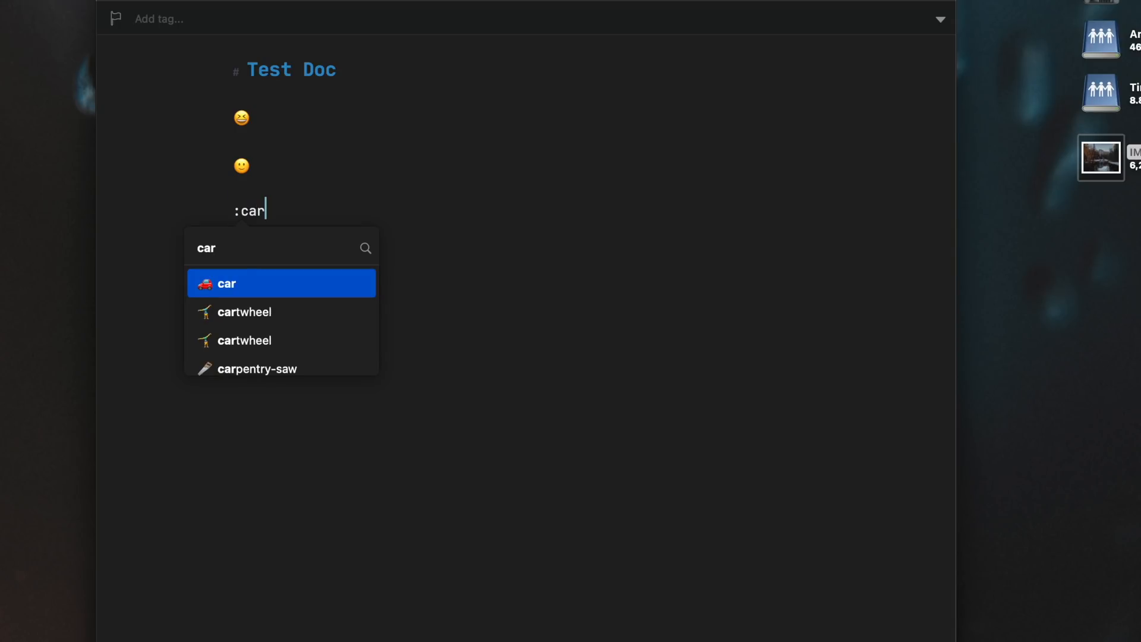
Insert the racing car emoji from the car suggestions on the next line
key(Down)
key(Down)
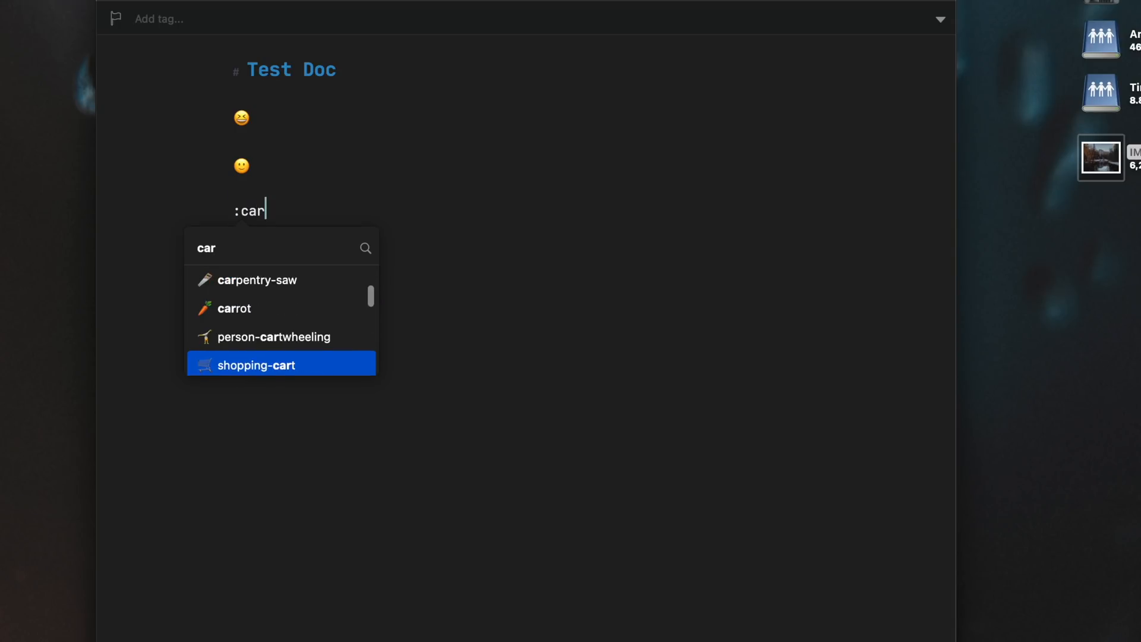
key(Down)
key(Down)
key(Down)
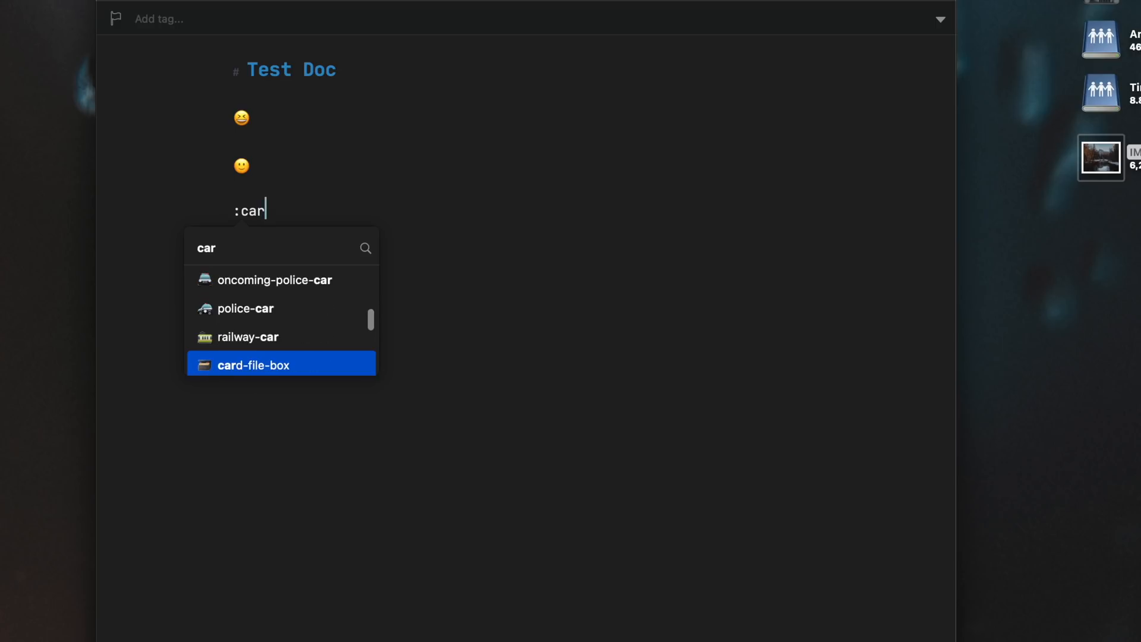
key(Down)
key(Down)
key(Down)
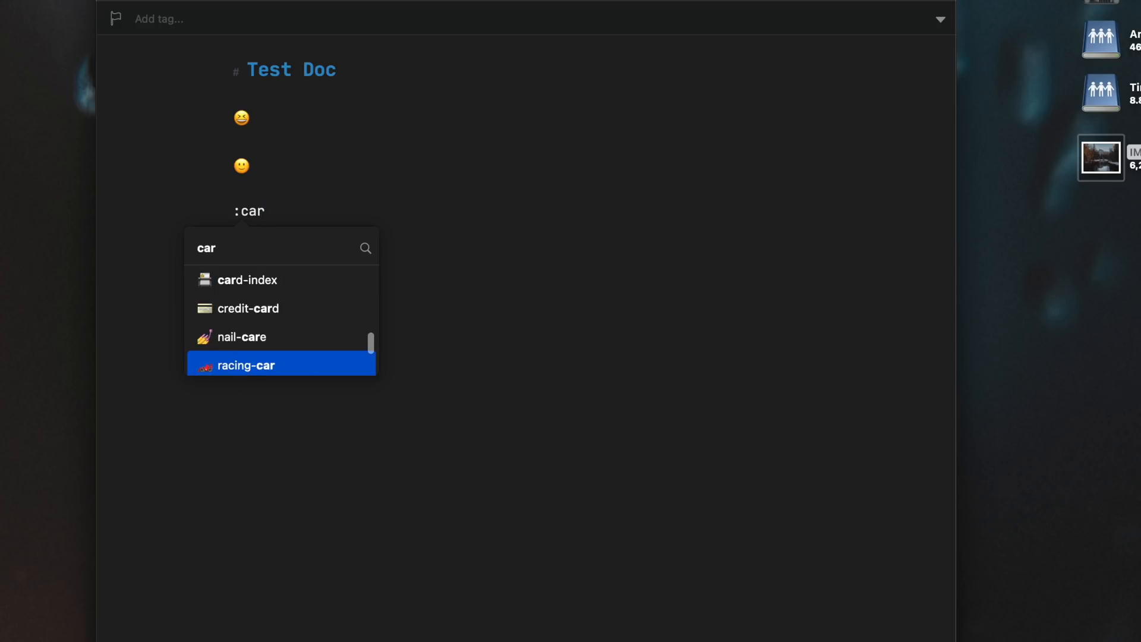
key(Down)
key(Return)
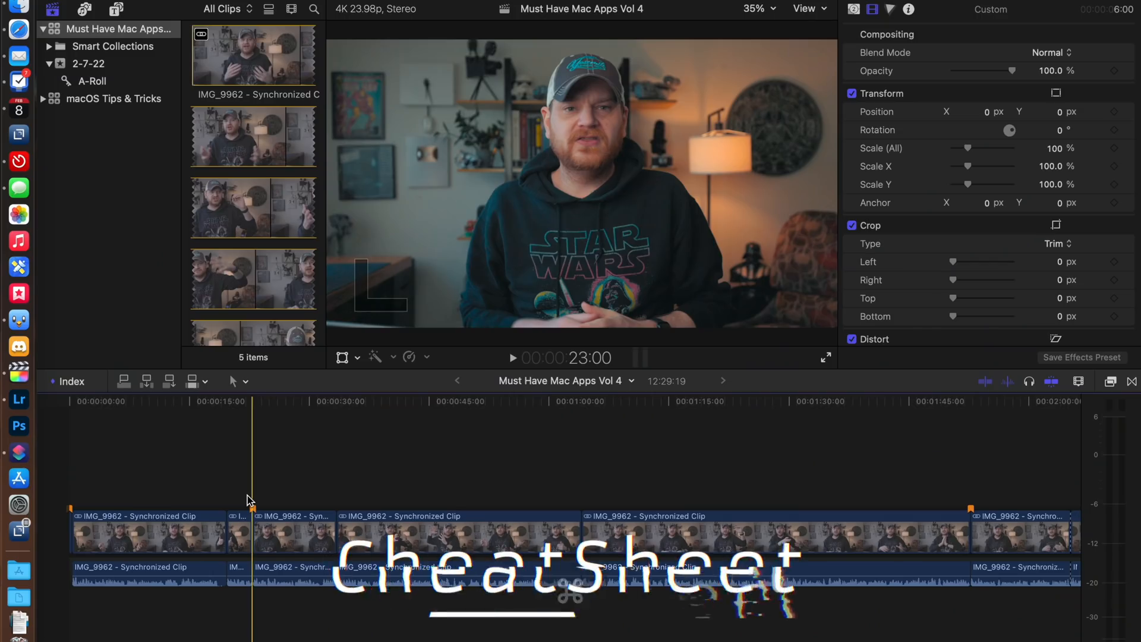
Hold Command to show CheatSheet's overview of Final Cut Pro's keyboard shortcuts
key(super)
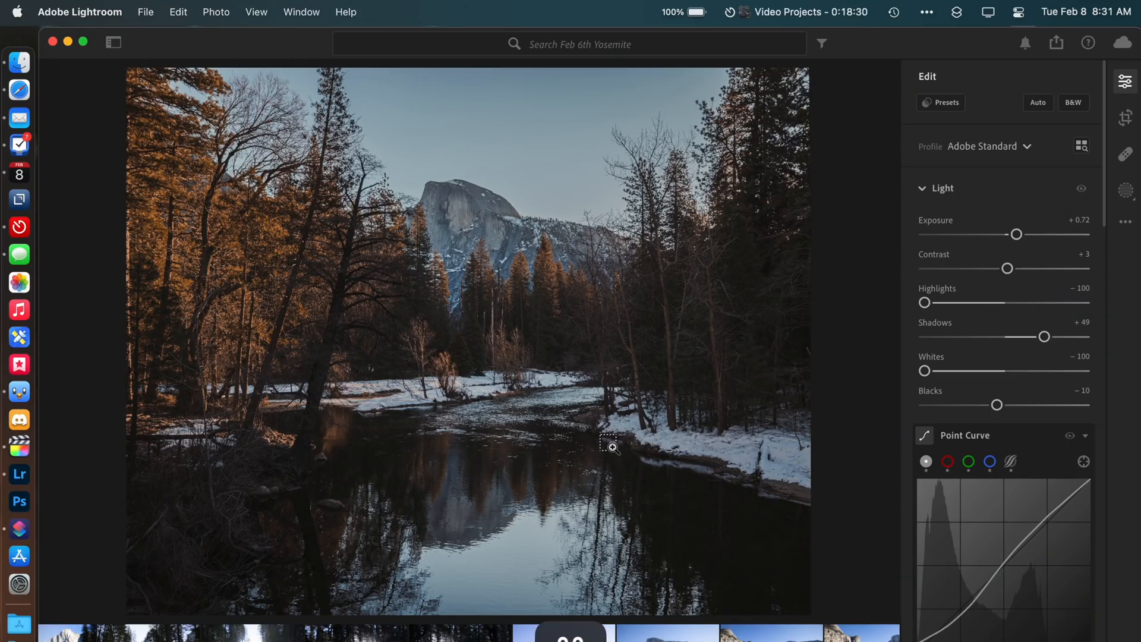
Hold Command to show CheatSheet's overview of Lightroom's keyboard shortcuts
key(super)
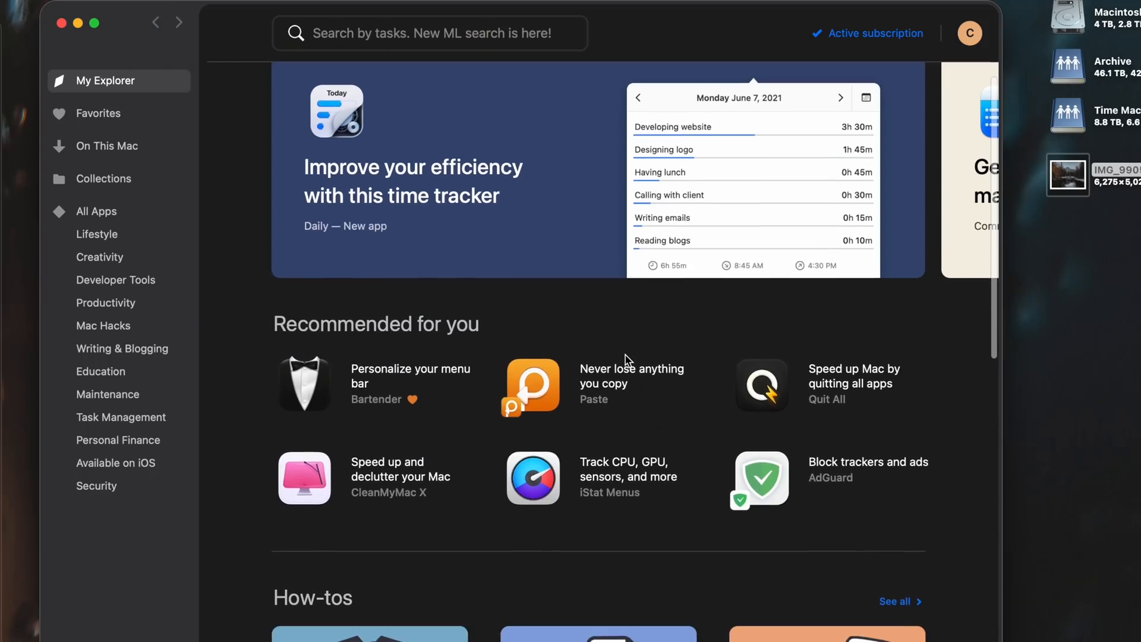
scroll(626, 358, down, 3)
scroll(627, 359, down, 2)
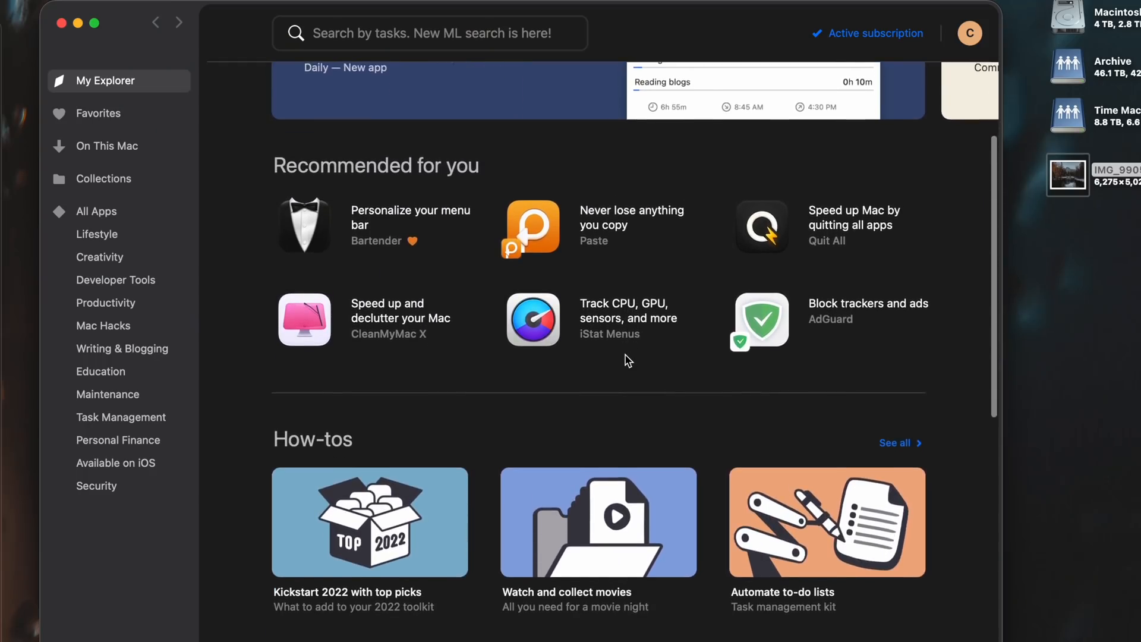
scroll(626, 358, down, 2)
scroll(625, 354, down, 2)
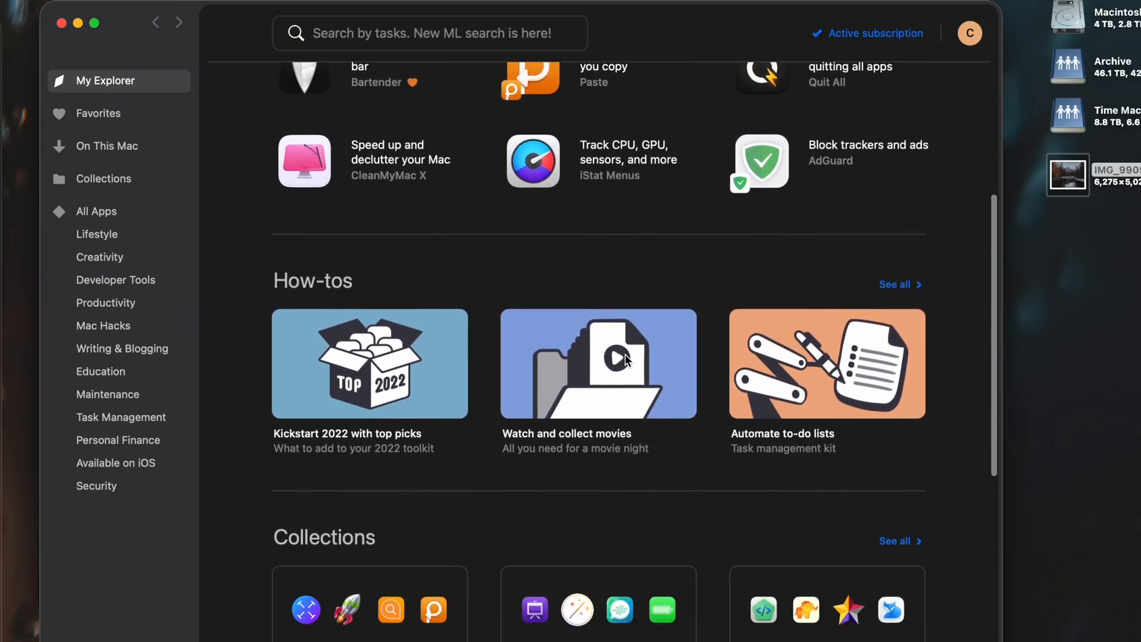
scroll(625, 354, down, 2)
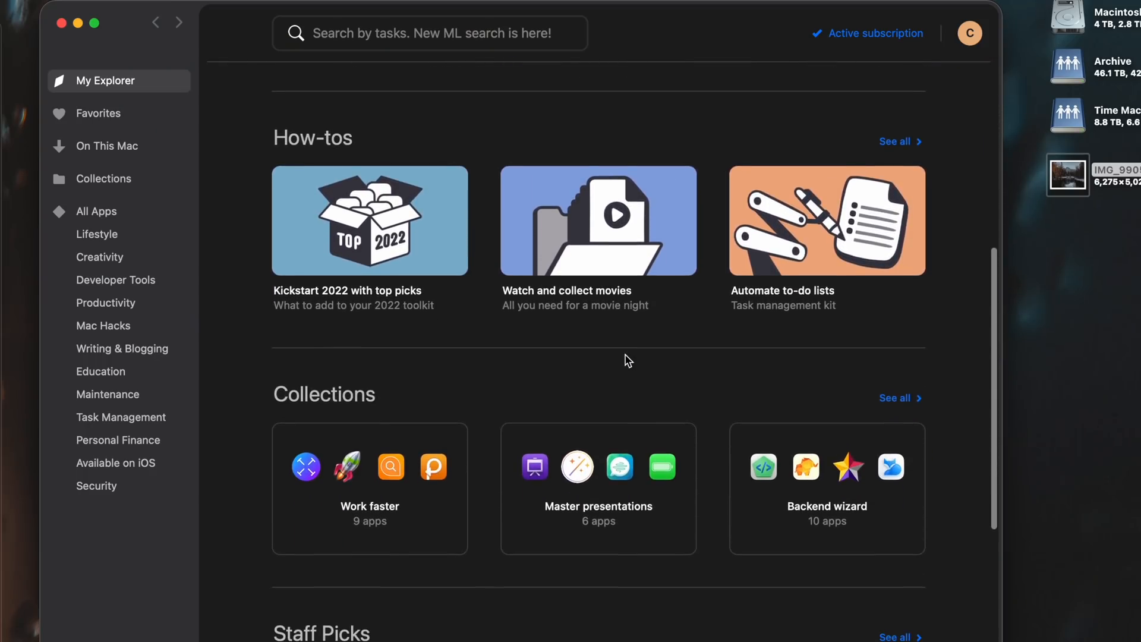
scroll(625, 358, down, 2)
scroll(625, 359, down, 2)
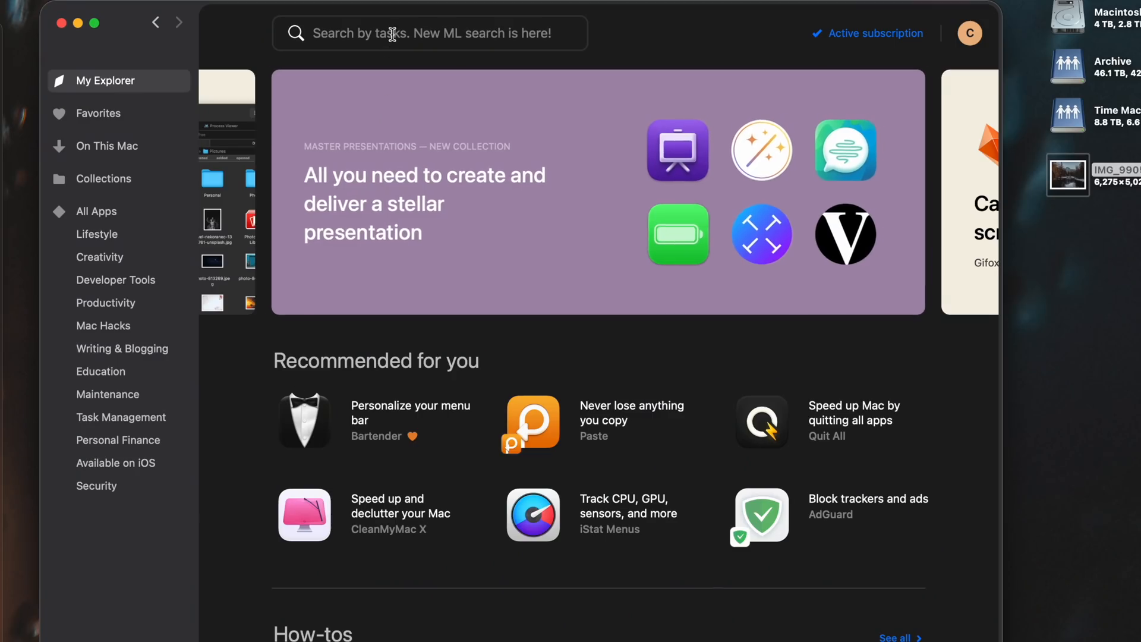
Search Setapp for 'battery tracker' and open the Batteries app to install it
click(392, 34)
text(battery tracker)
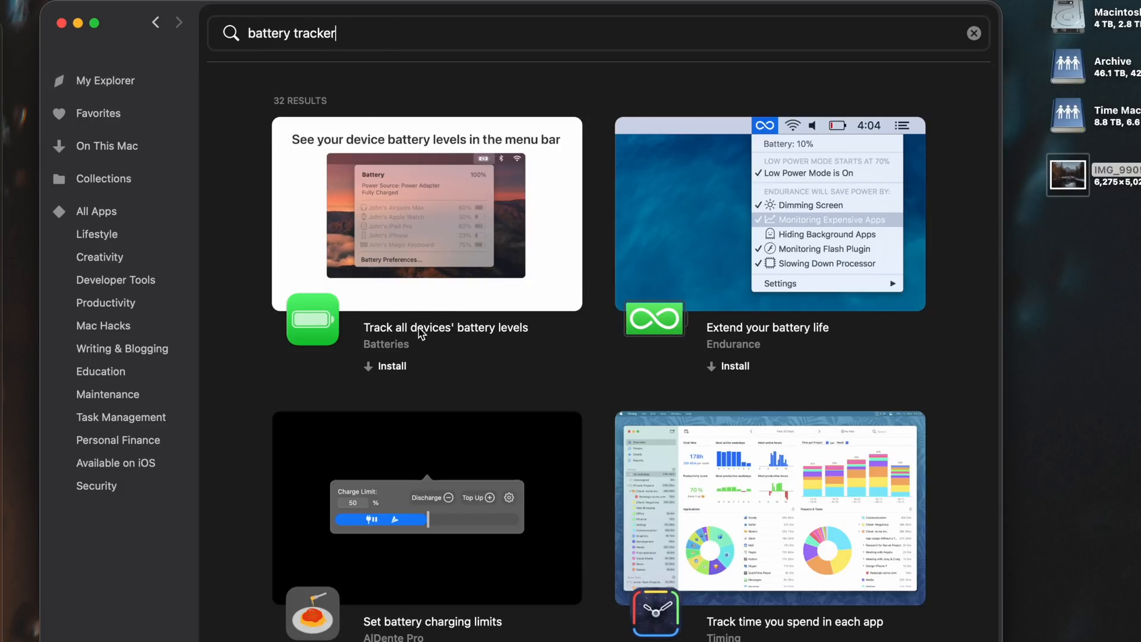
click(415, 287)
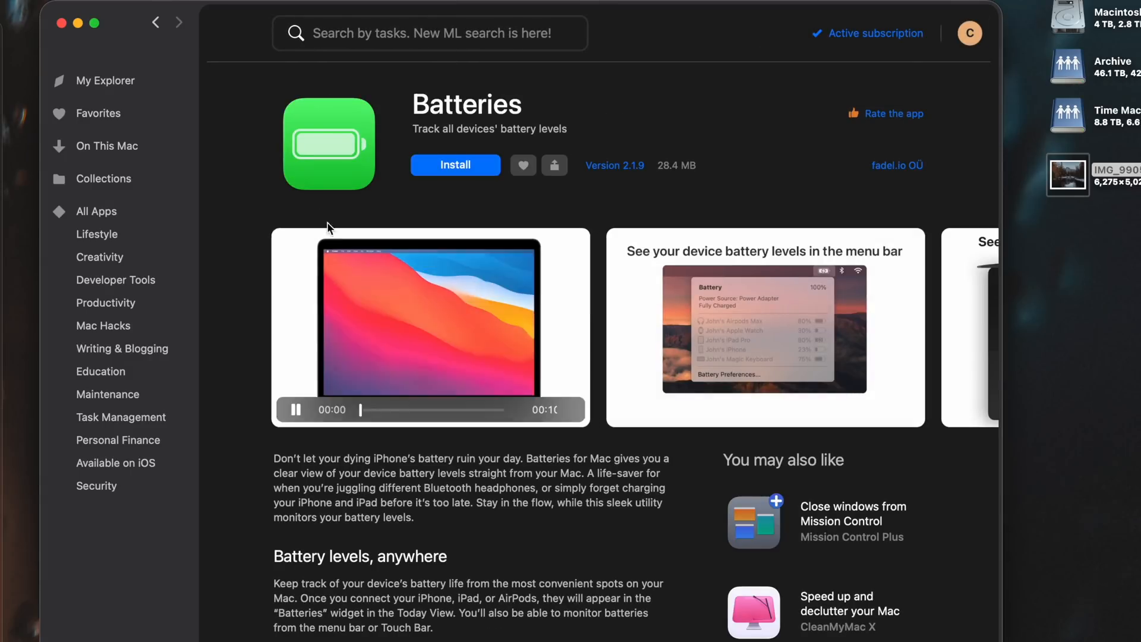
scroll(670, 360, right, 5)
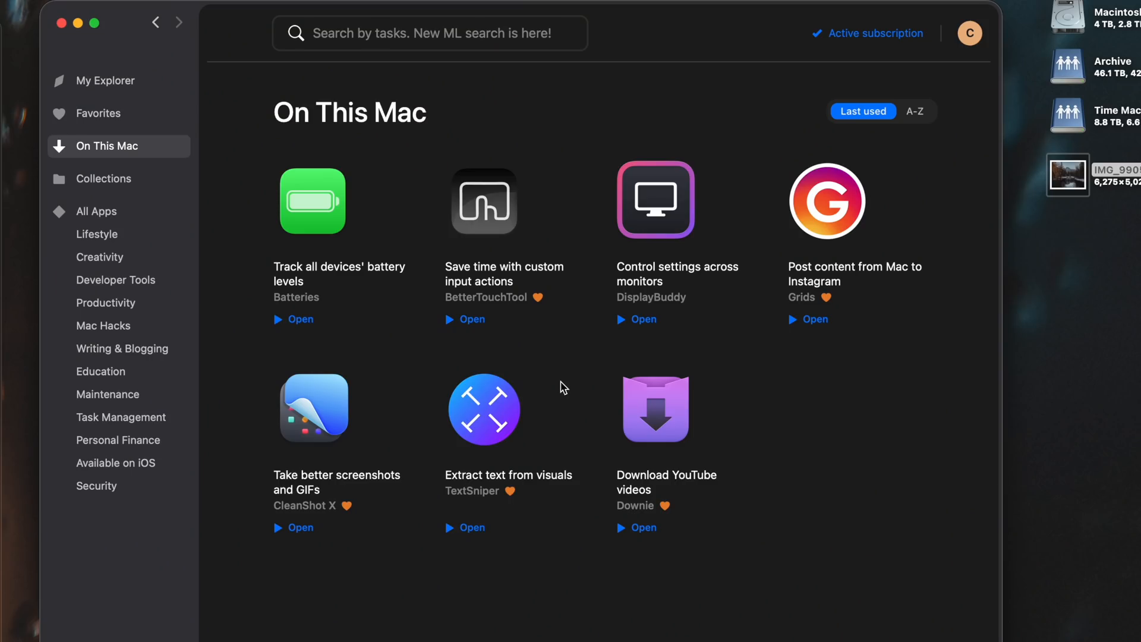
Open the 'Write it all out' collection from Setapp's Collections
click(138, 179)
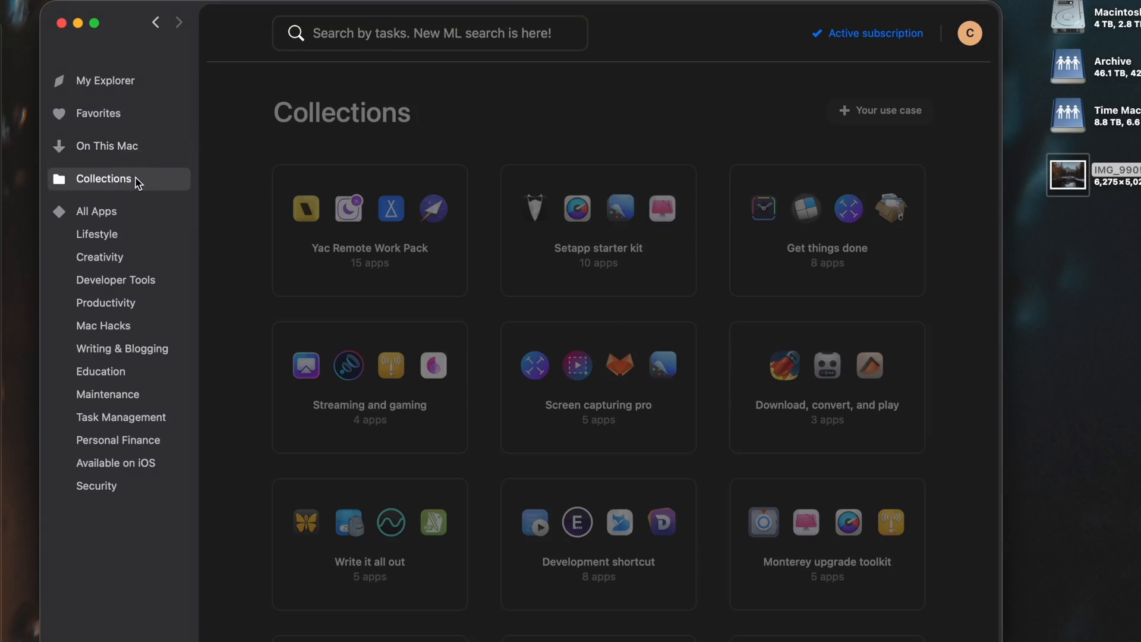
scroll(273, 317, down, 4)
scroll(273, 316, down, 3)
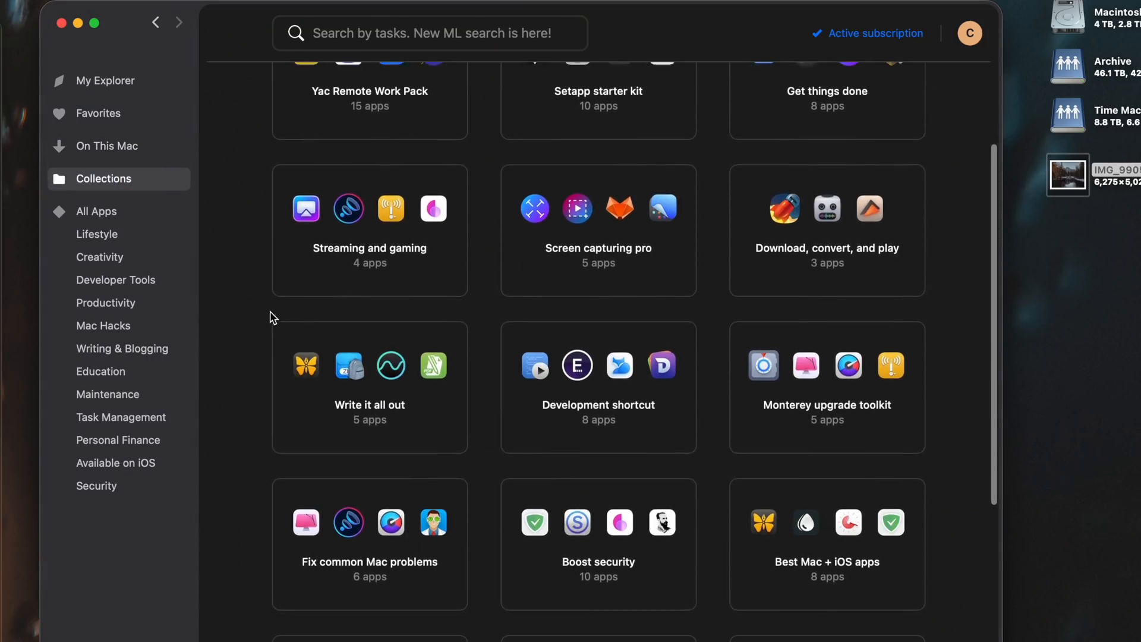
click(306, 337)
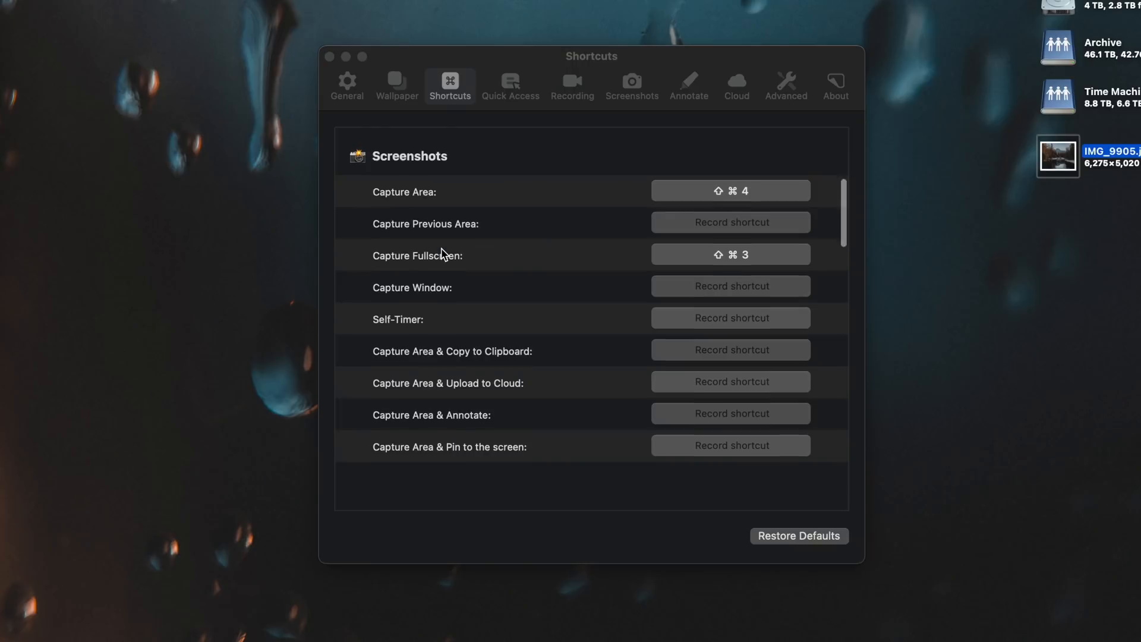
scroll(443, 253, down, 5)
scroll(443, 253, down, 3)
scroll(442, 253, down, 2)
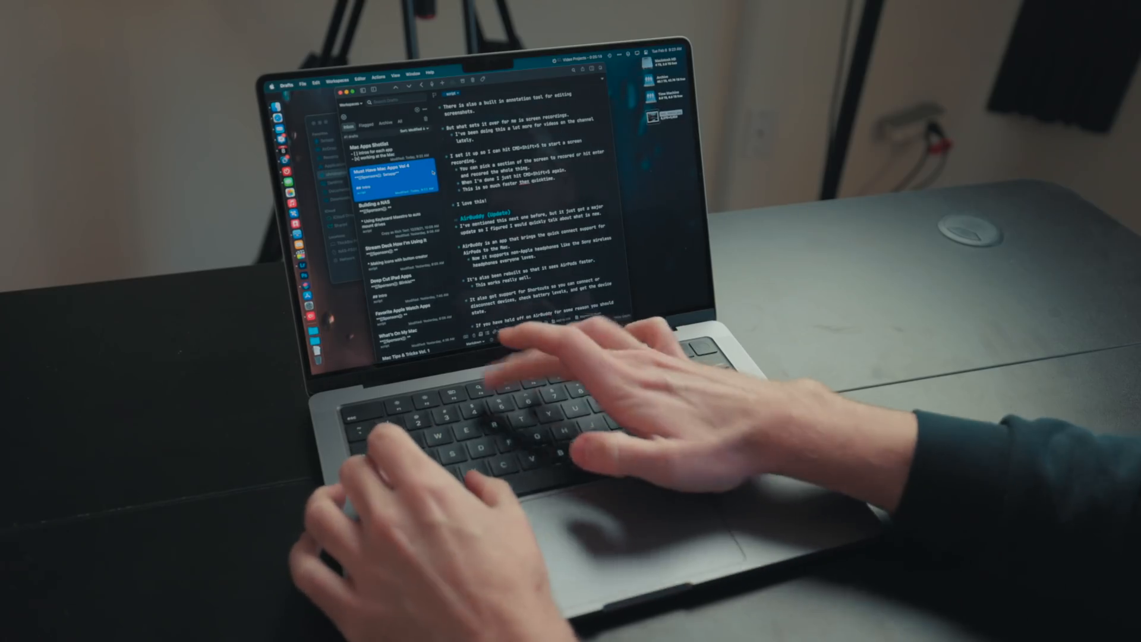
Cancel CleanShot X's screen-recording area selection with Escape
key(Escape)
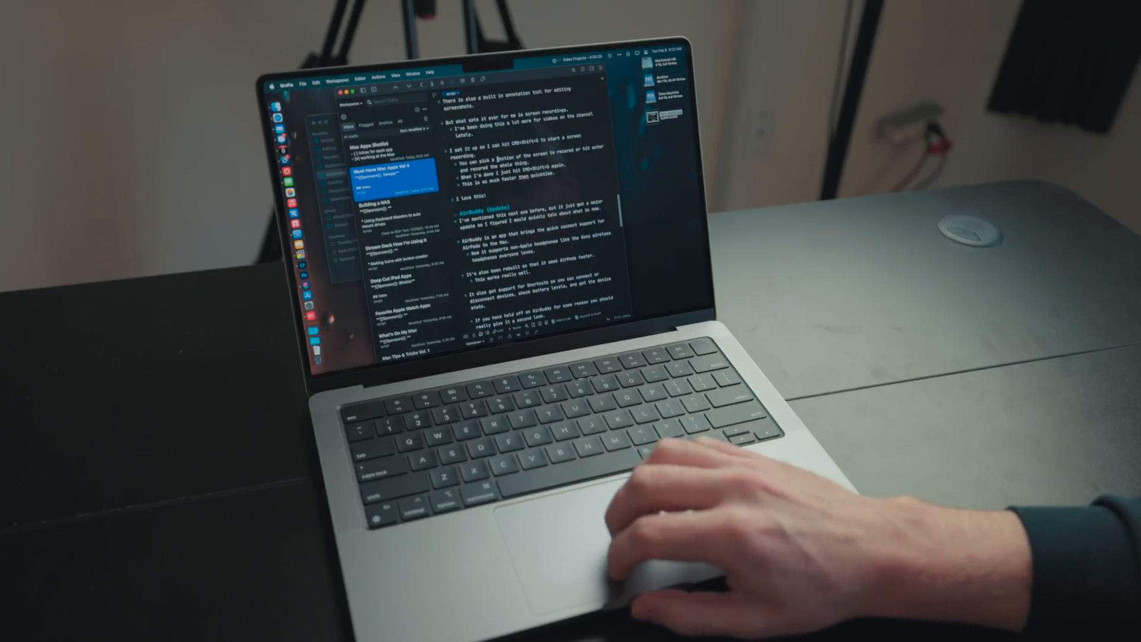
scroll(528, 201, down, 10)
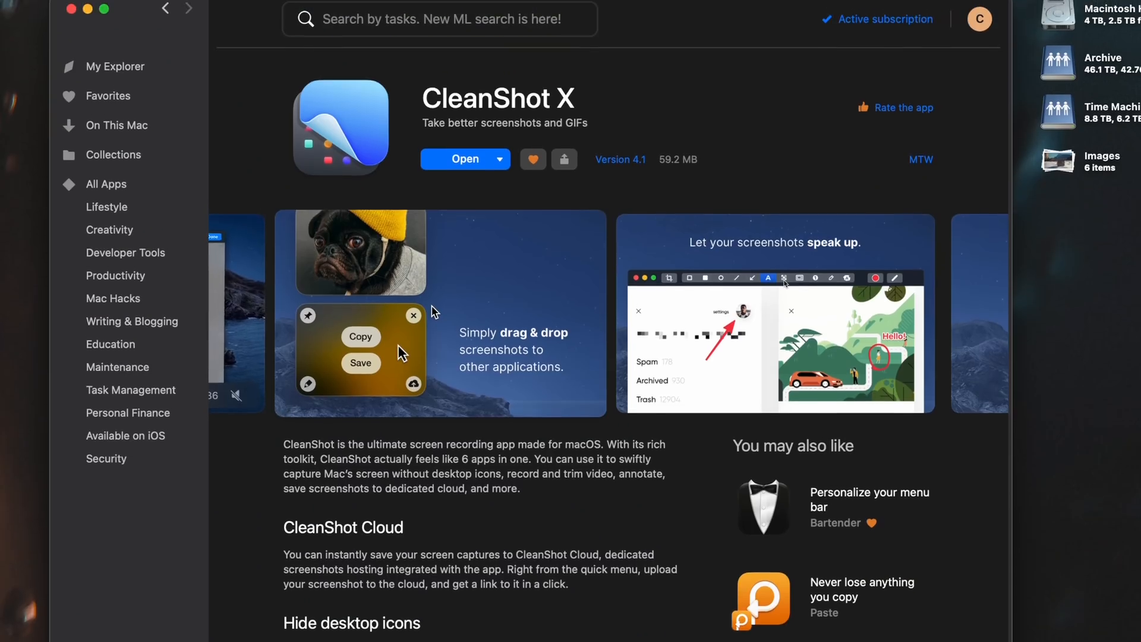
scroll(828, 383, right, 3)
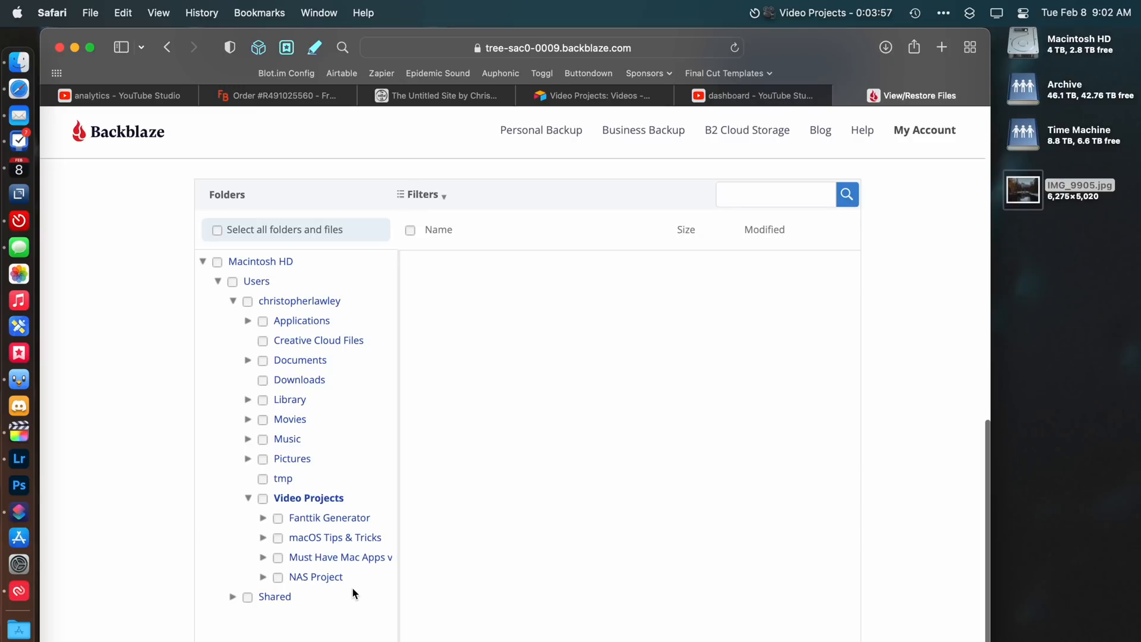
Filter restorable files to uploads up to 26 January 2022 and open the iPad video project folder
click(441, 198)
click(652, 197)
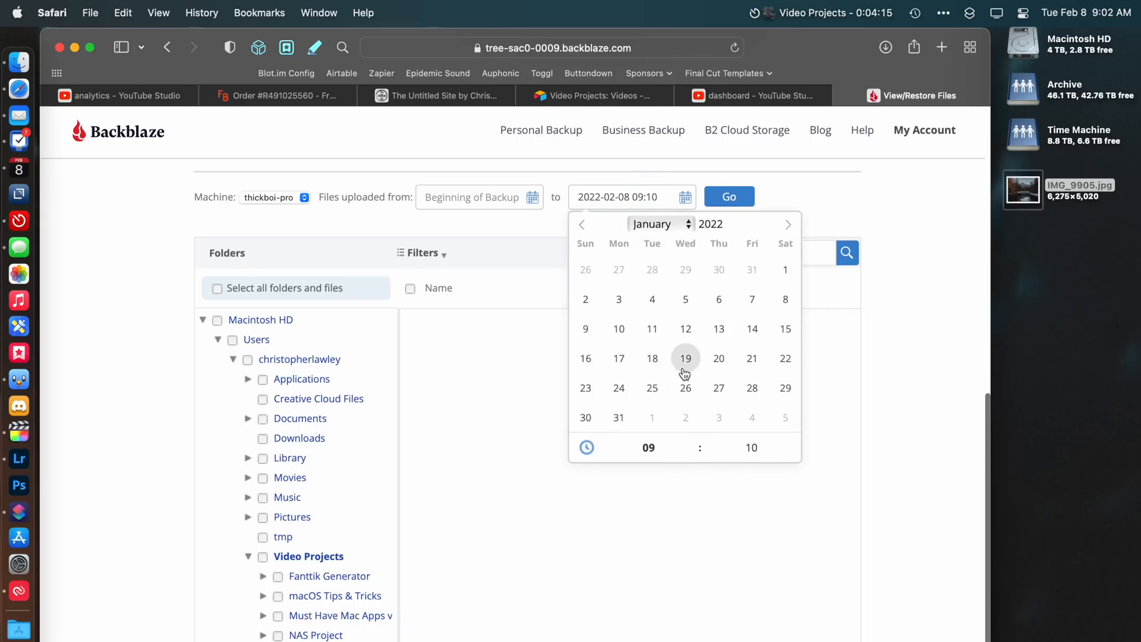
click(685, 388)
click(730, 197)
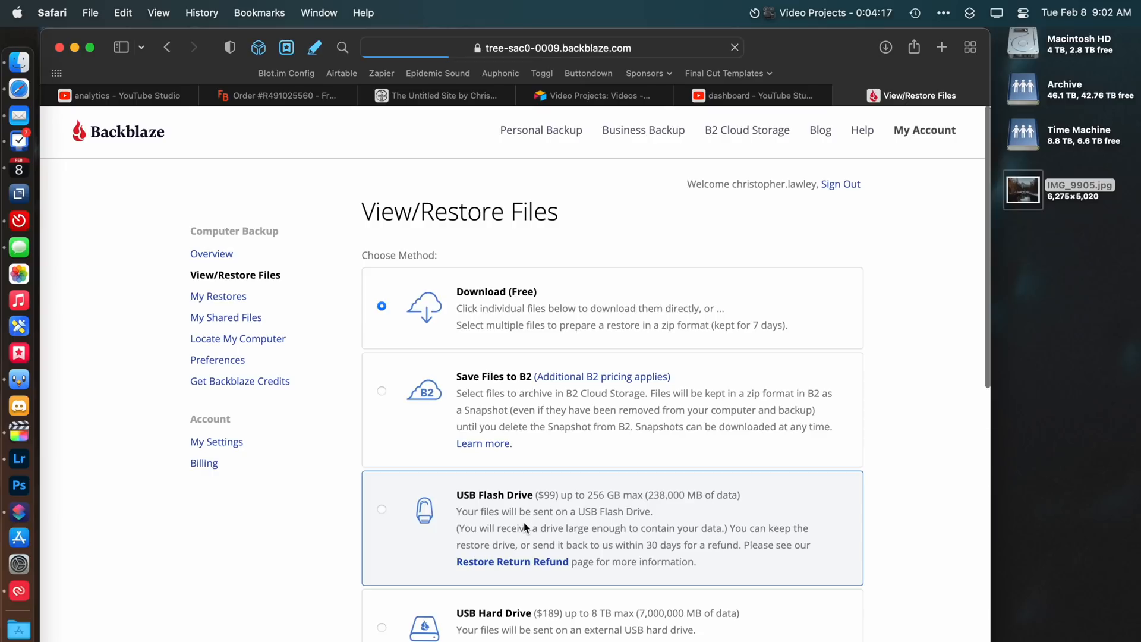
scroll(524, 357, down, 10)
scroll(524, 528, down, 8)
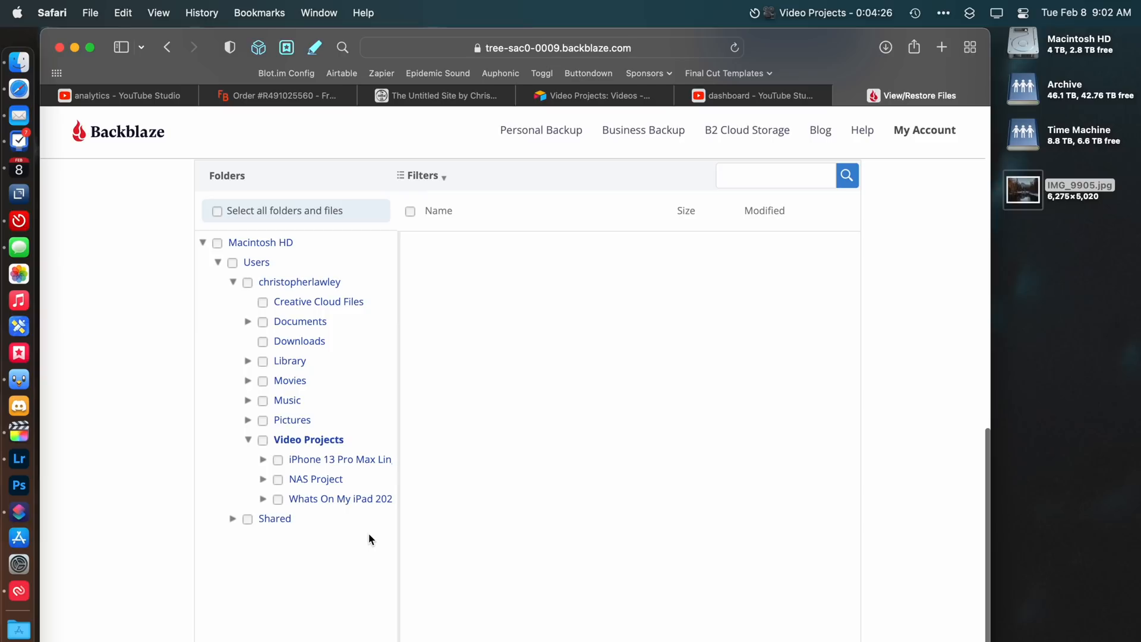
click(365, 501)
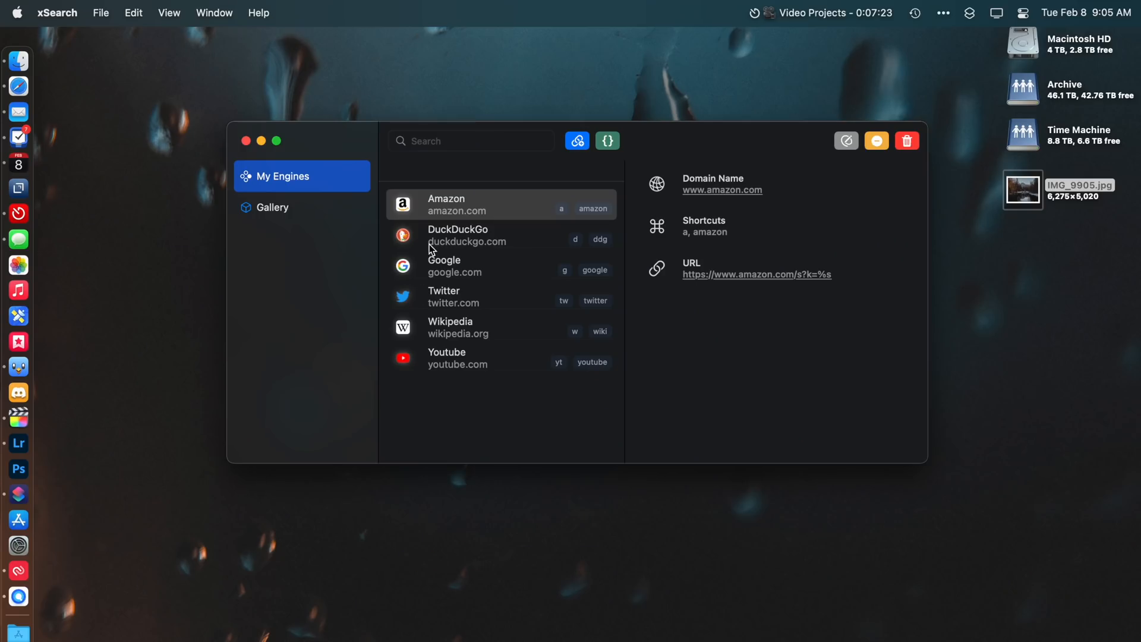
click(543, 241)
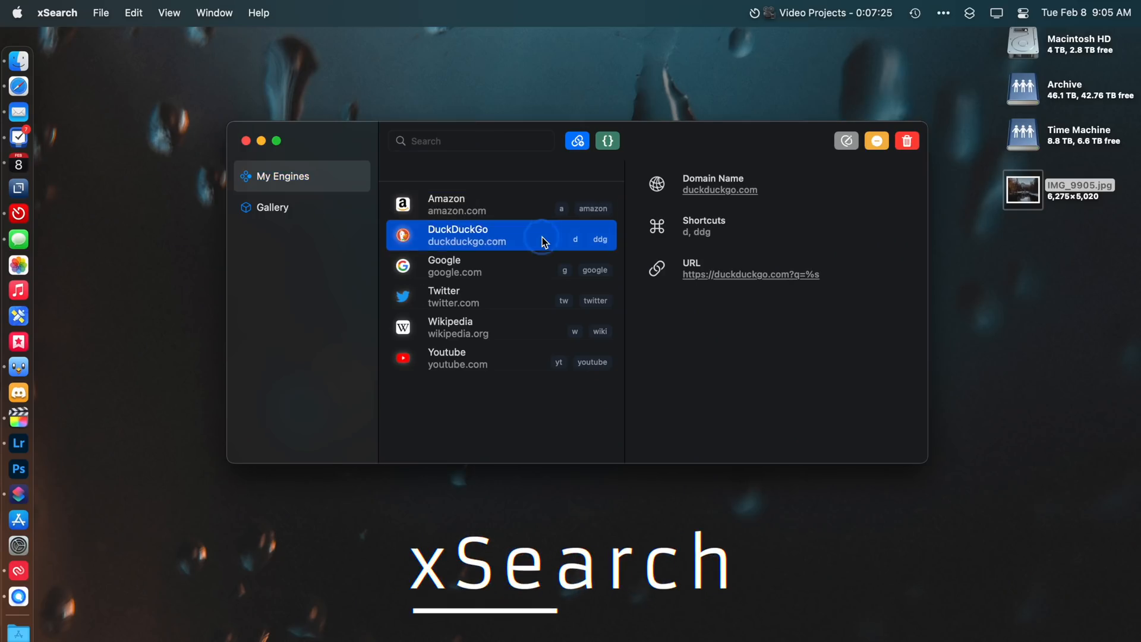
click(538, 265)
click(531, 303)
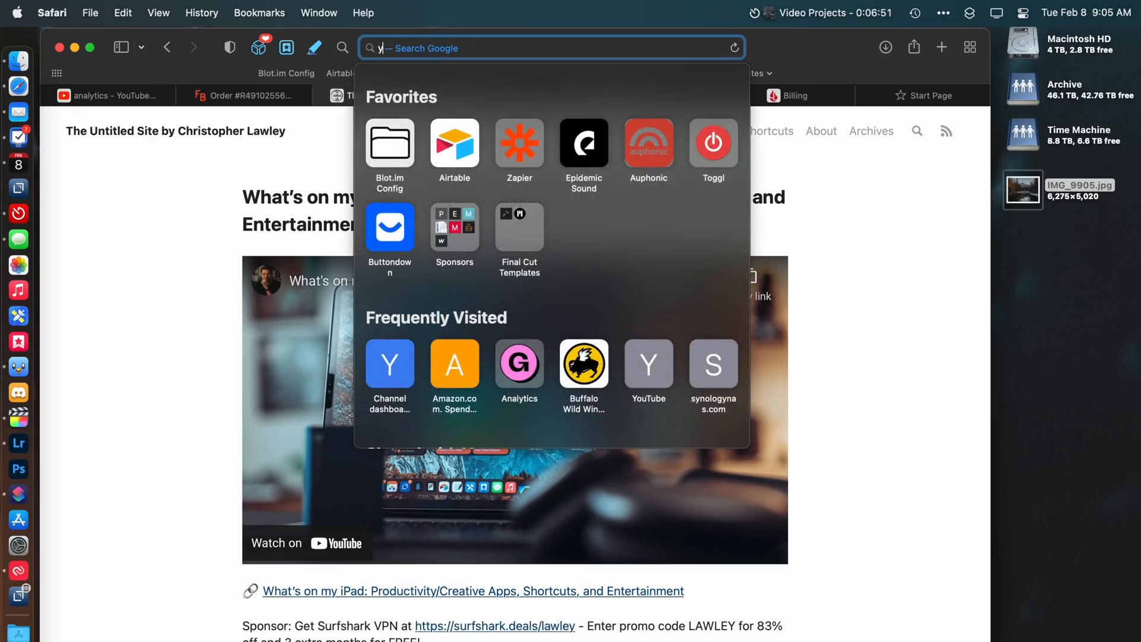
text(yt whats on)
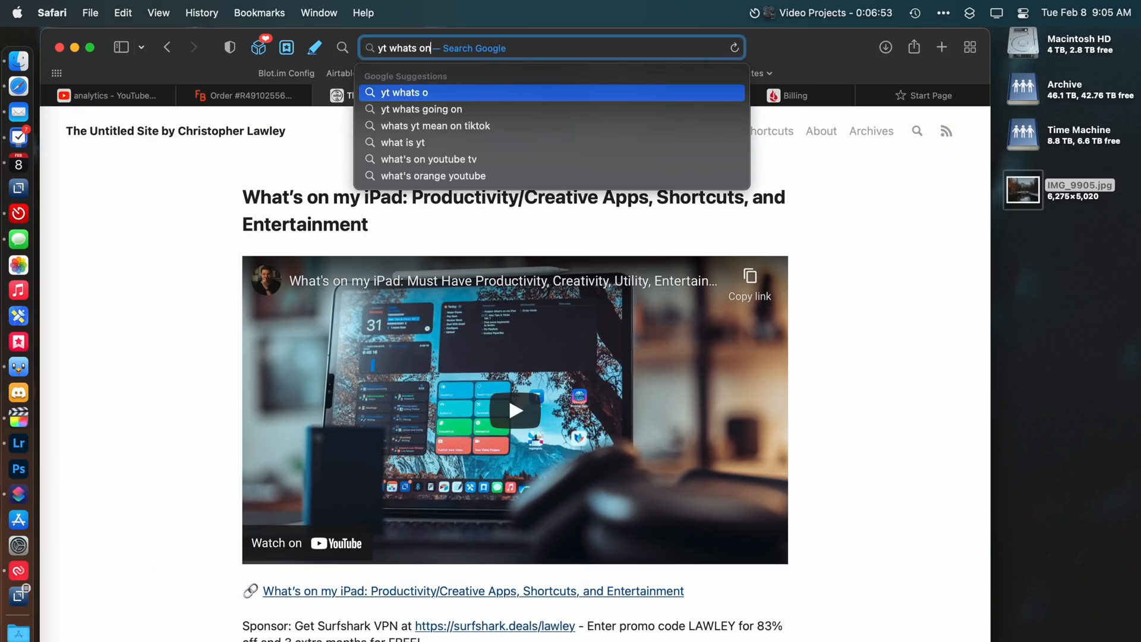
text( my ipad)
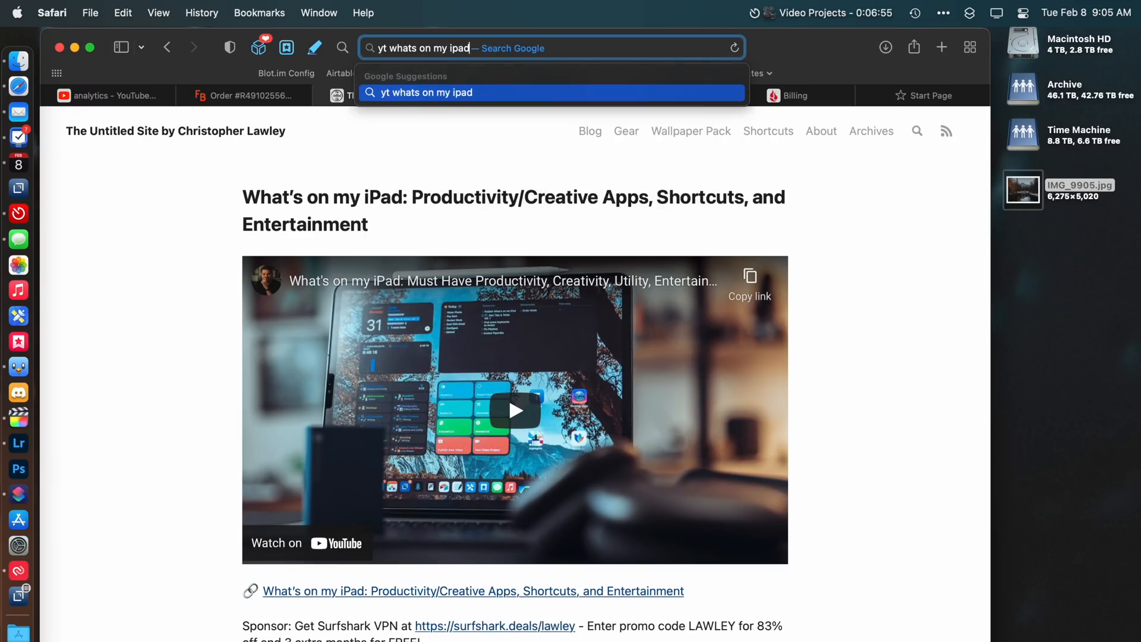
Submit 'yt whats on my ipad' in Safari to run a YouTube search
key(Return)
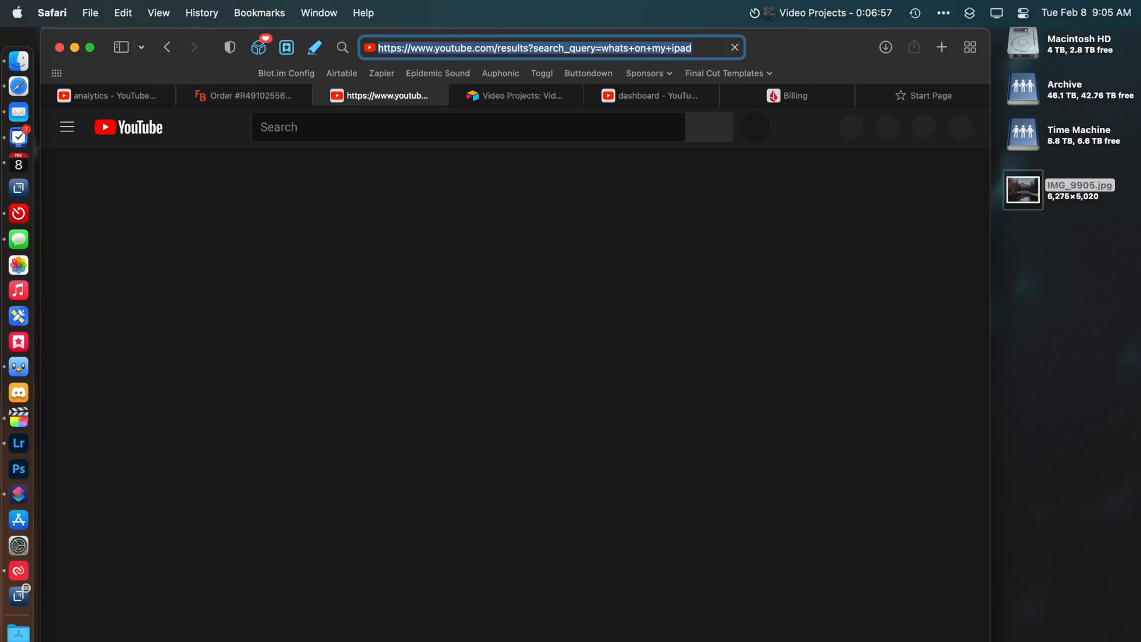
scroll(701, 275, down, 3)
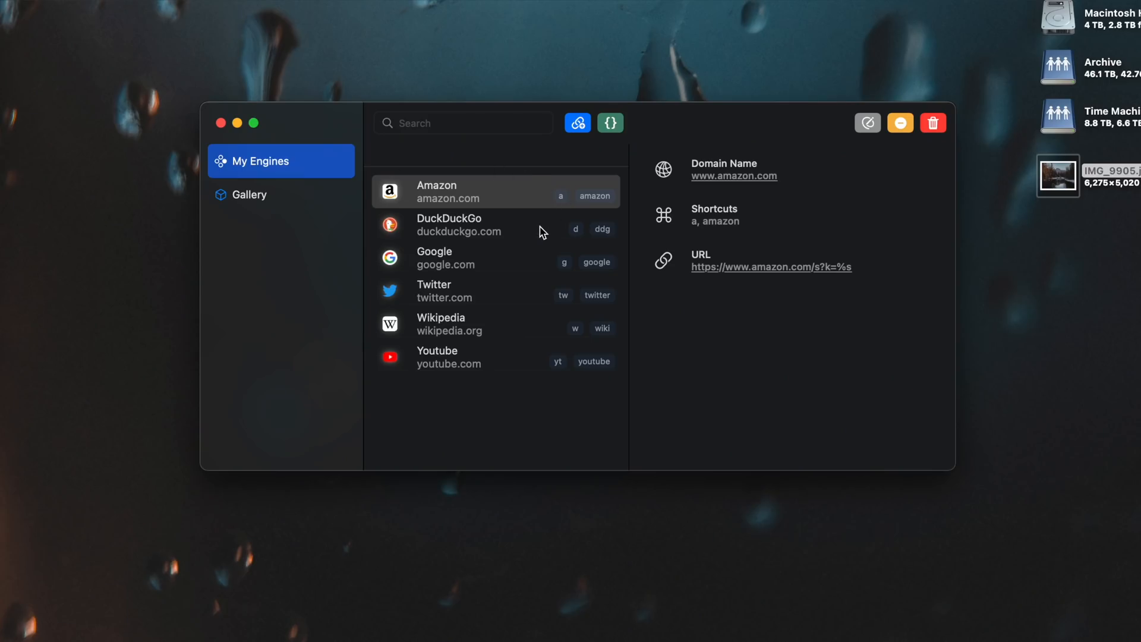
Review the DuckDuckGo, Google, Twitter, Wikipedia and YouTube engines, then show the engine gallery
click(541, 231)
click(539, 261)
click(528, 299)
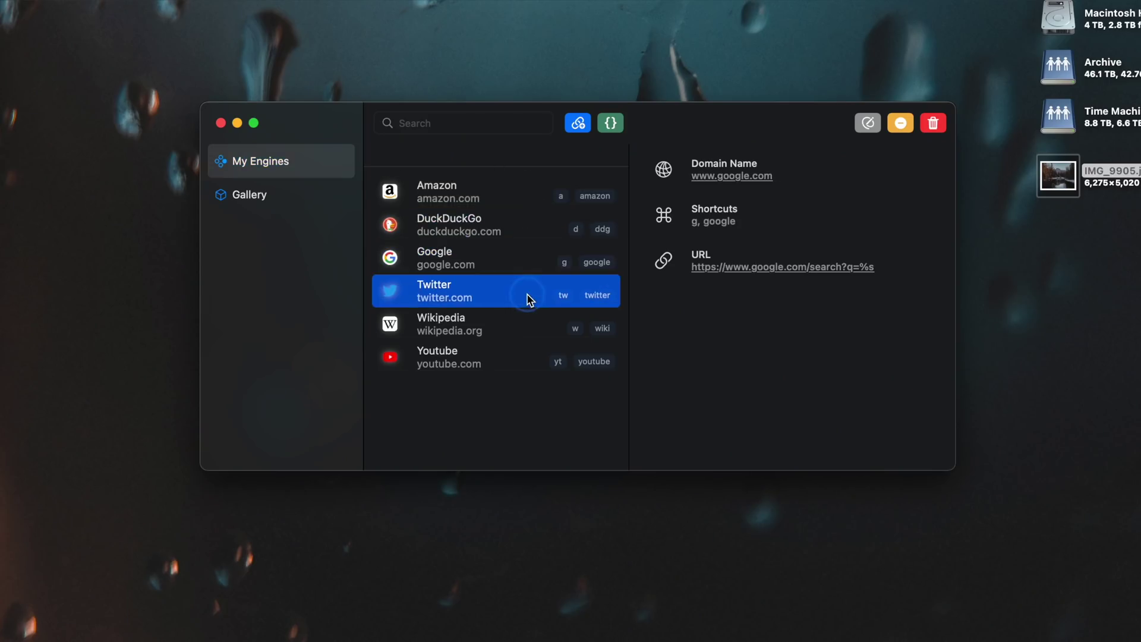
click(525, 332)
click(526, 359)
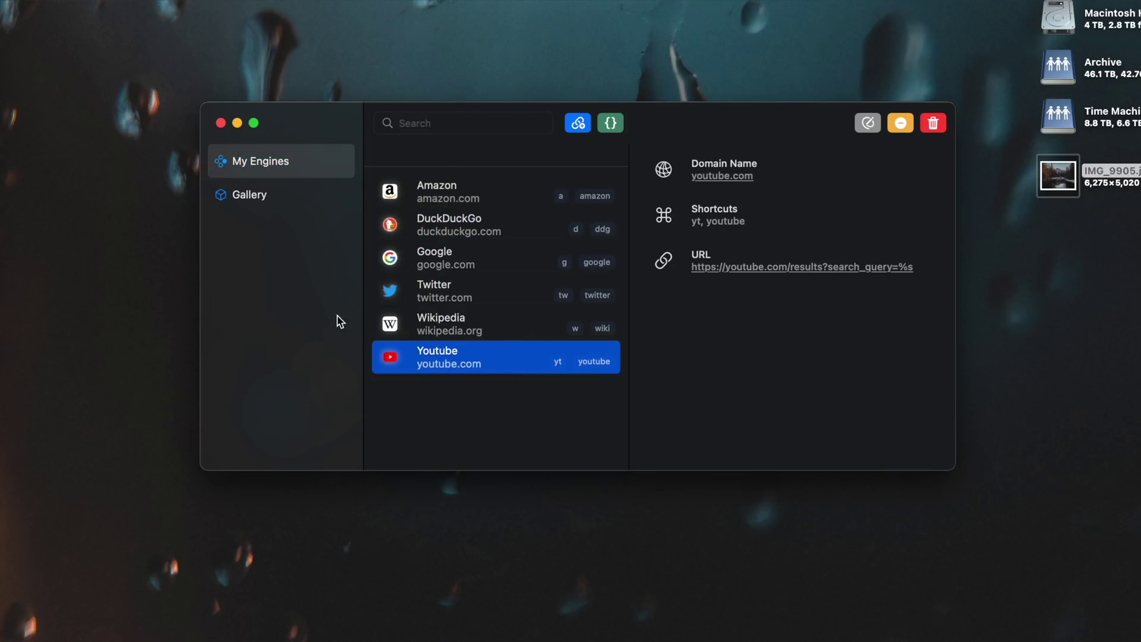
click(255, 198)
scroll(469, 261, down, 4)
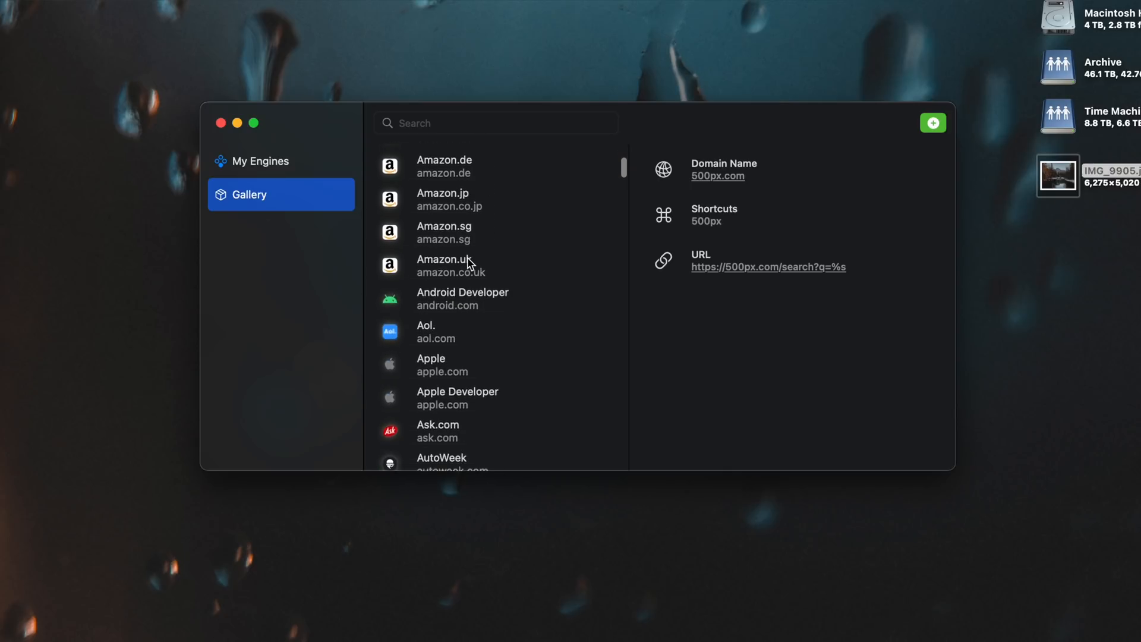
scroll(469, 262, down, 4)
scroll(470, 261, down, 3)
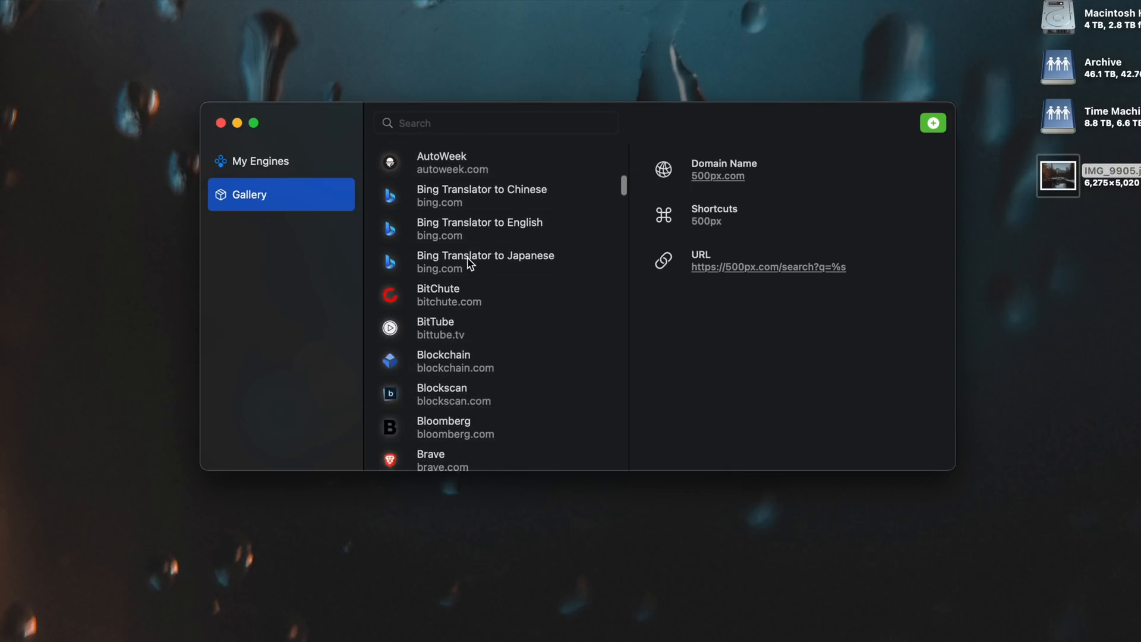
scroll(469, 261, down, 3)
scroll(469, 262, down, 2)
scroll(469, 261, down, 3)
scroll(469, 262, down, 2)
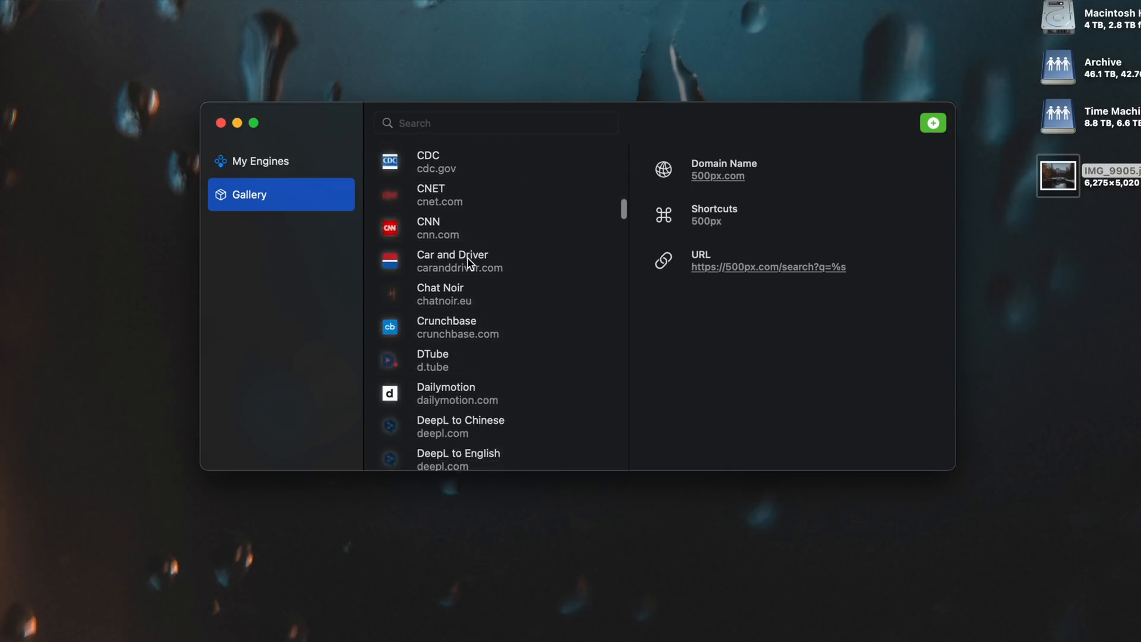
scroll(469, 261, down, 2)
scroll(469, 262, down, 4)
scroll(468, 262, down, 3)
scroll(470, 260, down, 3)
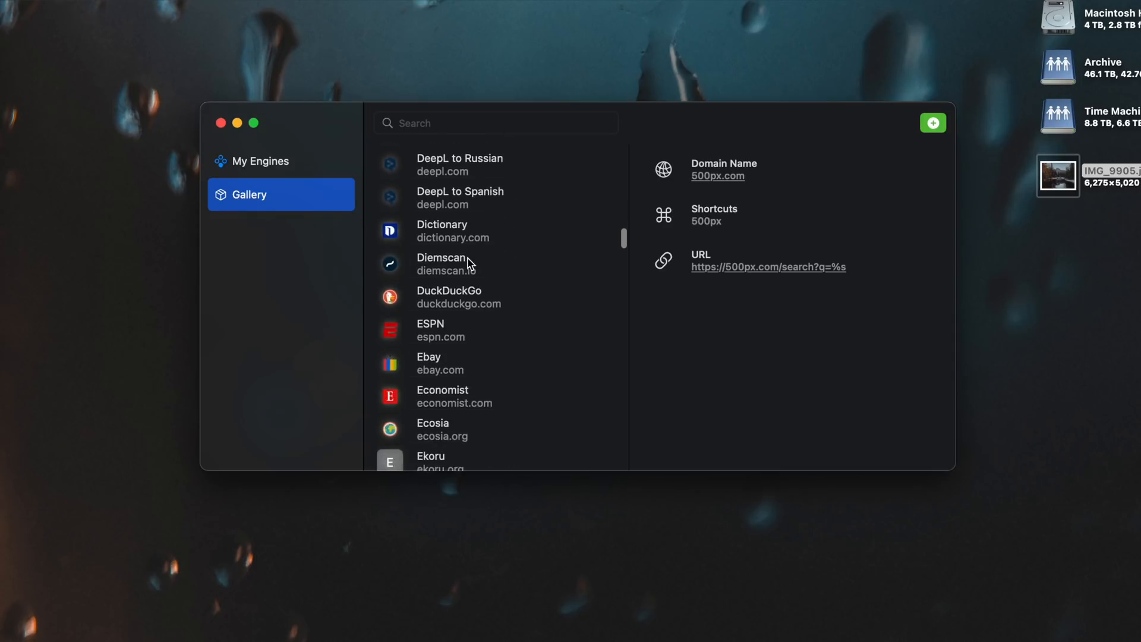
scroll(469, 261, down, 2)
scroll(470, 261, down, 1)
scroll(468, 261, down, 2)
scroll(469, 261, down, 2)
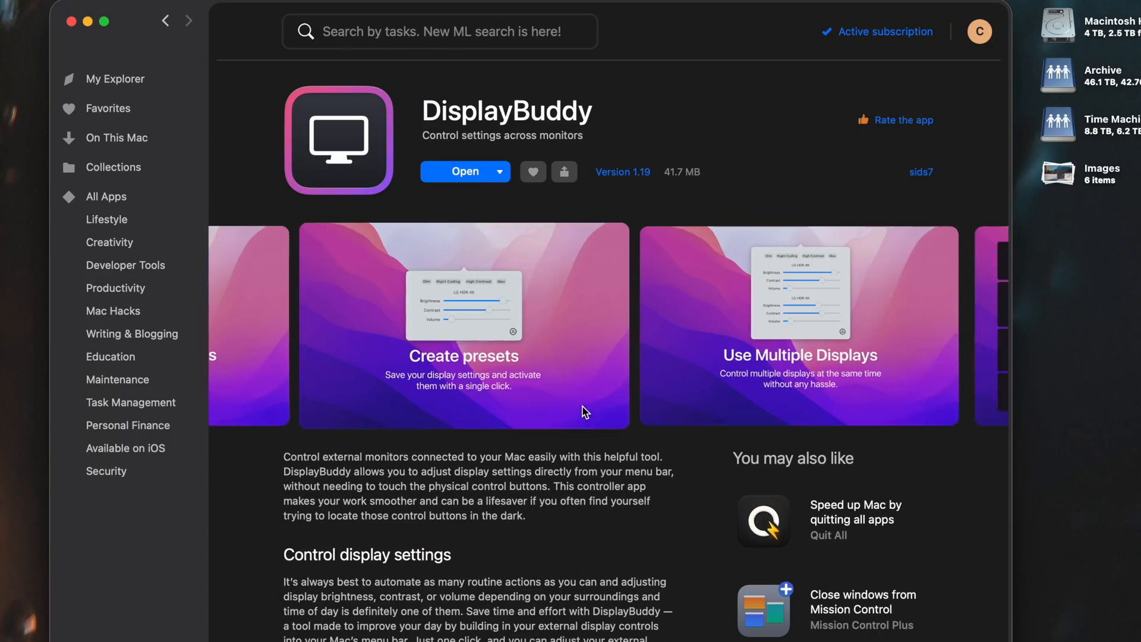
scroll(584, 411, right, 5)
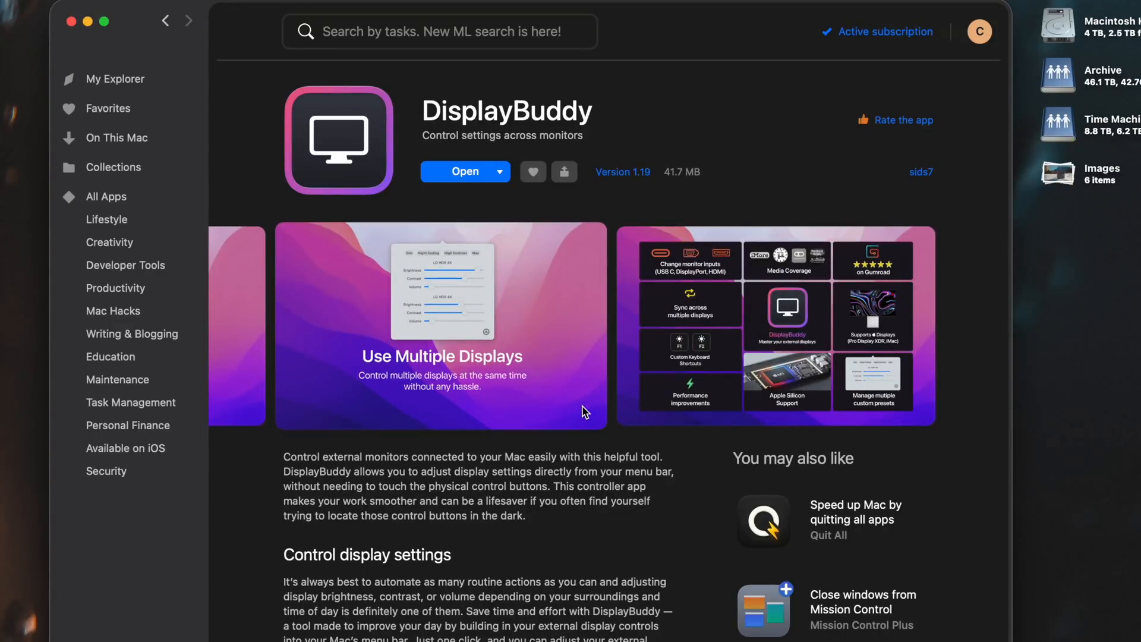